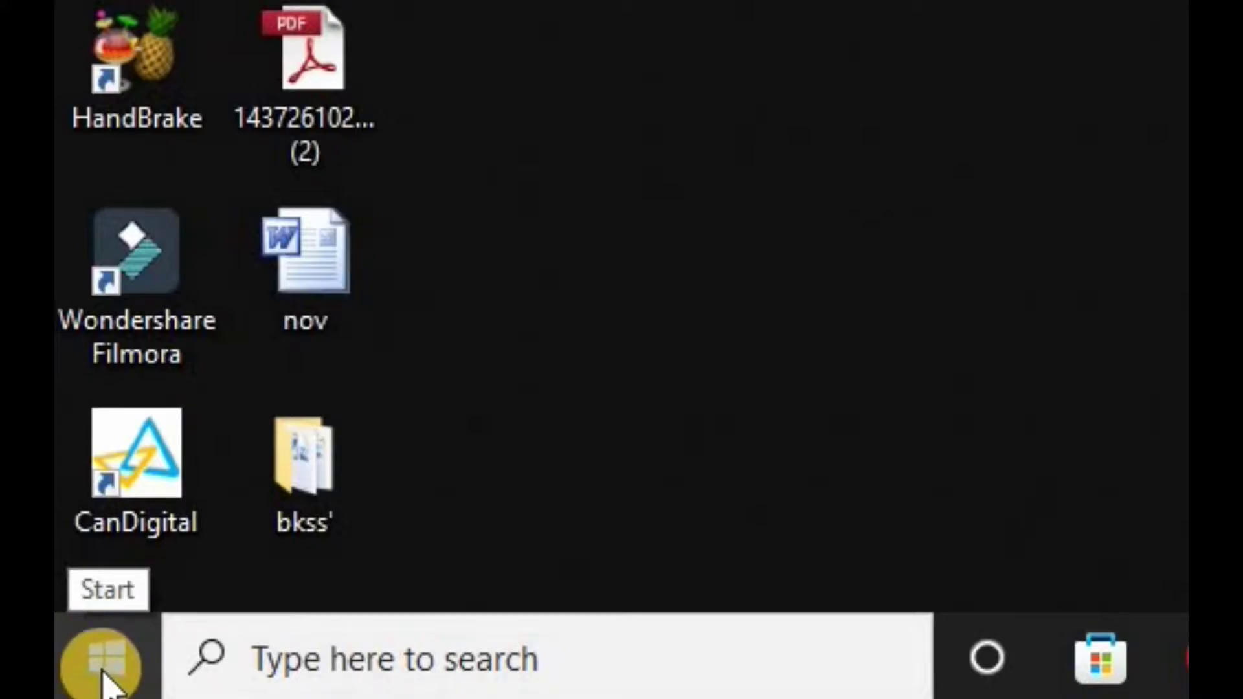
Open the Start menu and browse the list of installed apps down to the entries under P
left_click(103, 674)
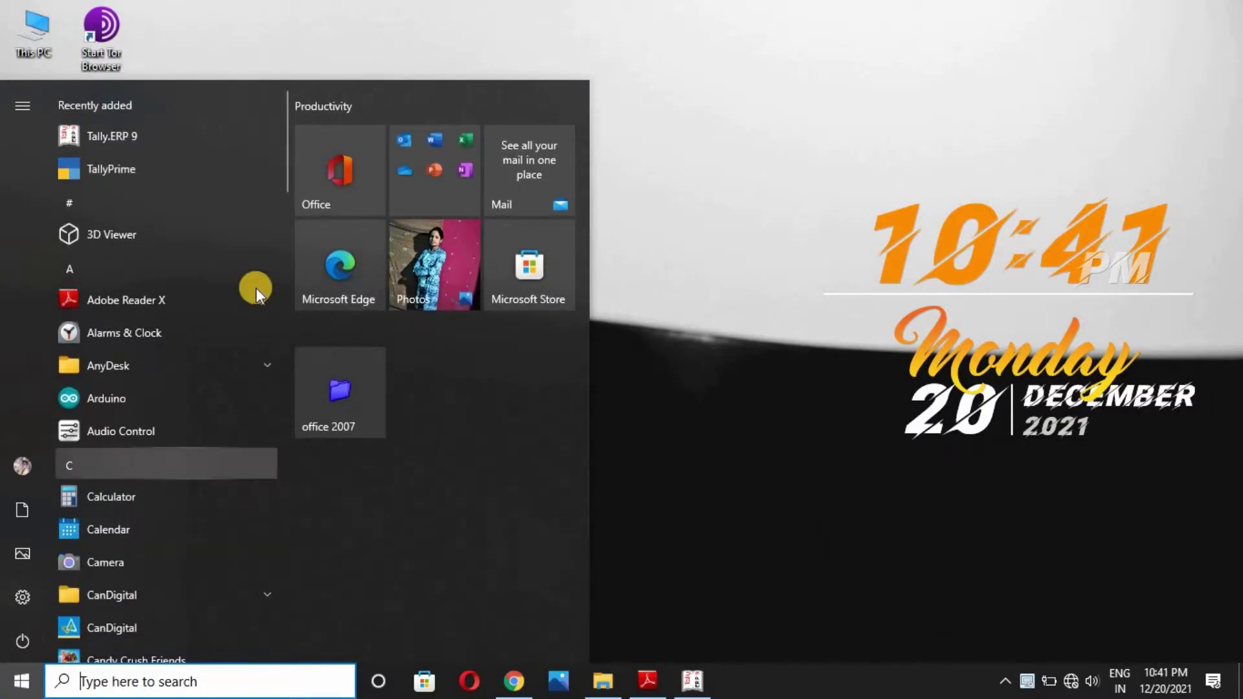
scroll(150, 528, "down", 4)
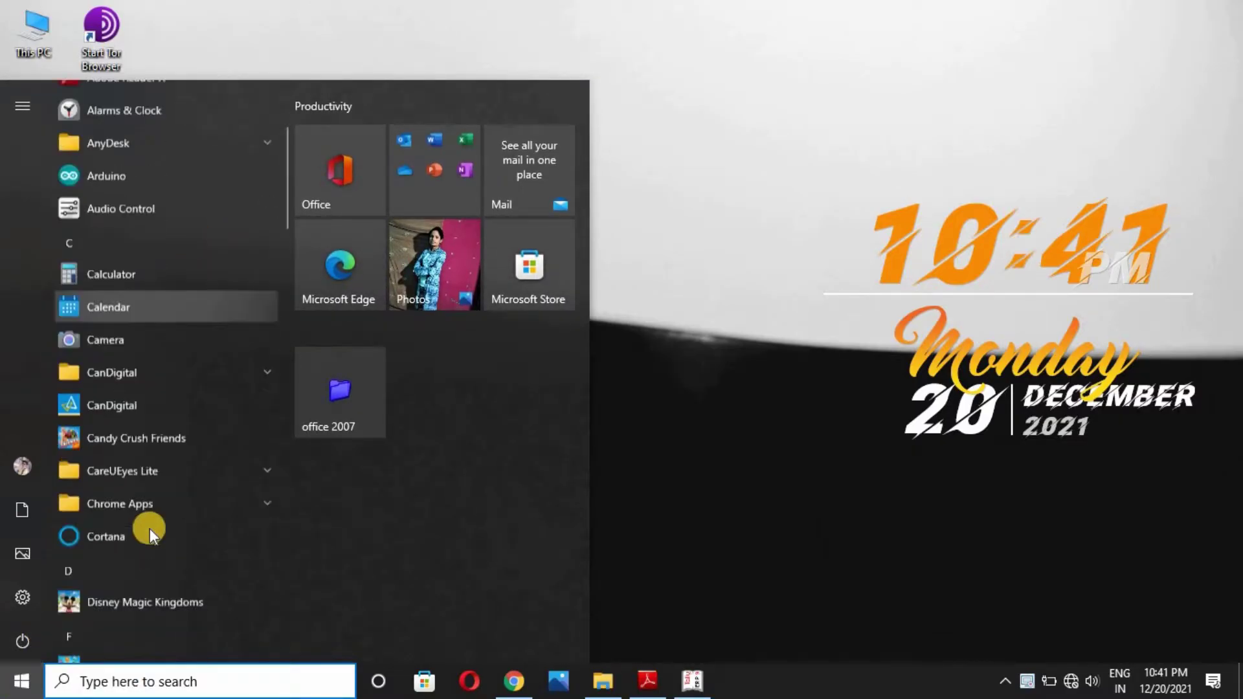
scroll(147, 529, "down", 5)
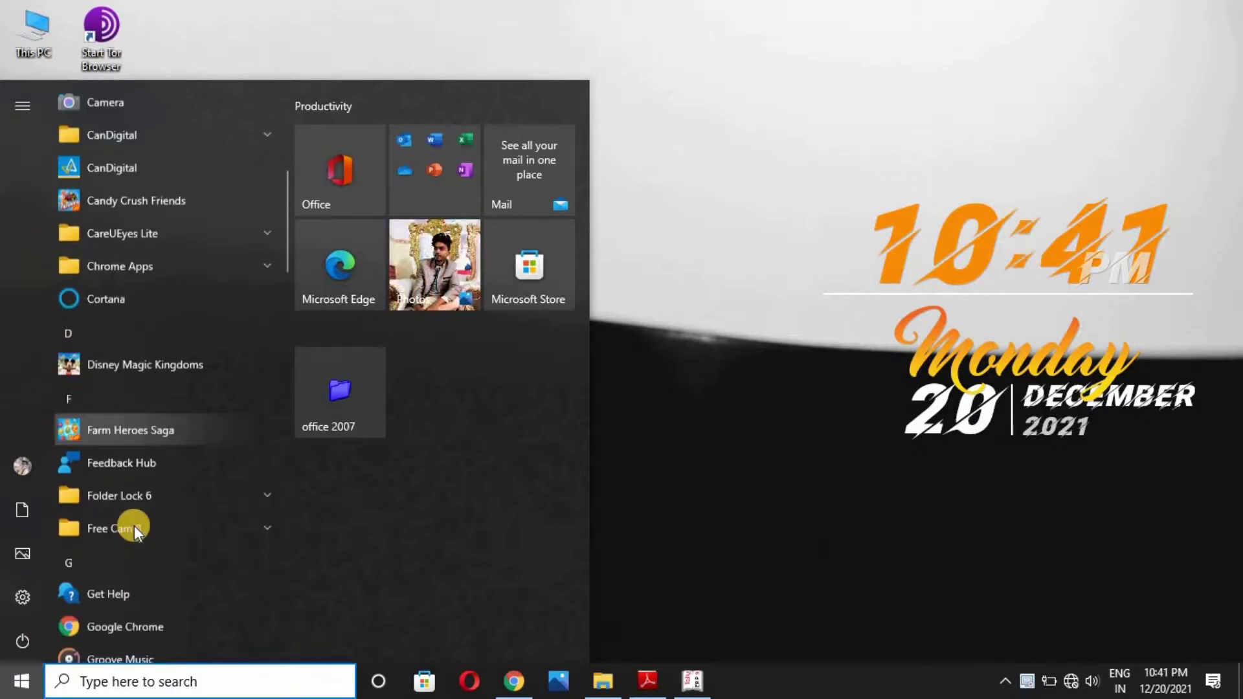
scroll(132, 524, "down", 8)
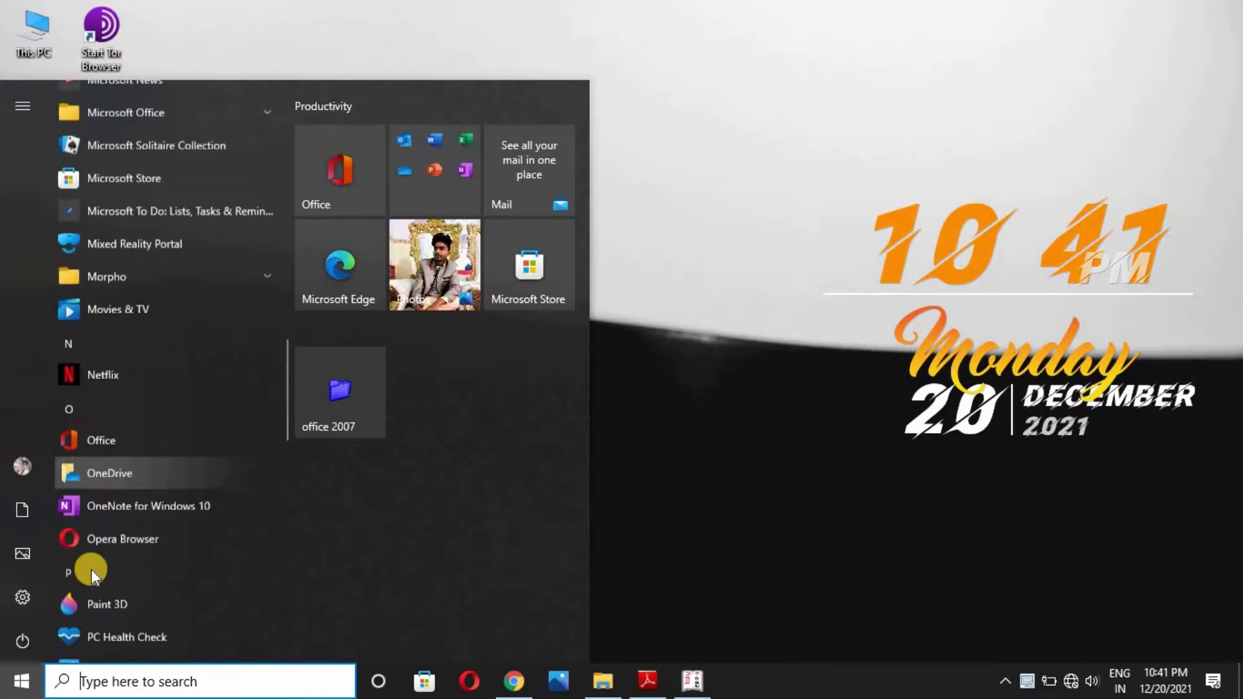
Show the Sleep, Shut down and Restart power options and close the Start menu
left_click(19, 641)
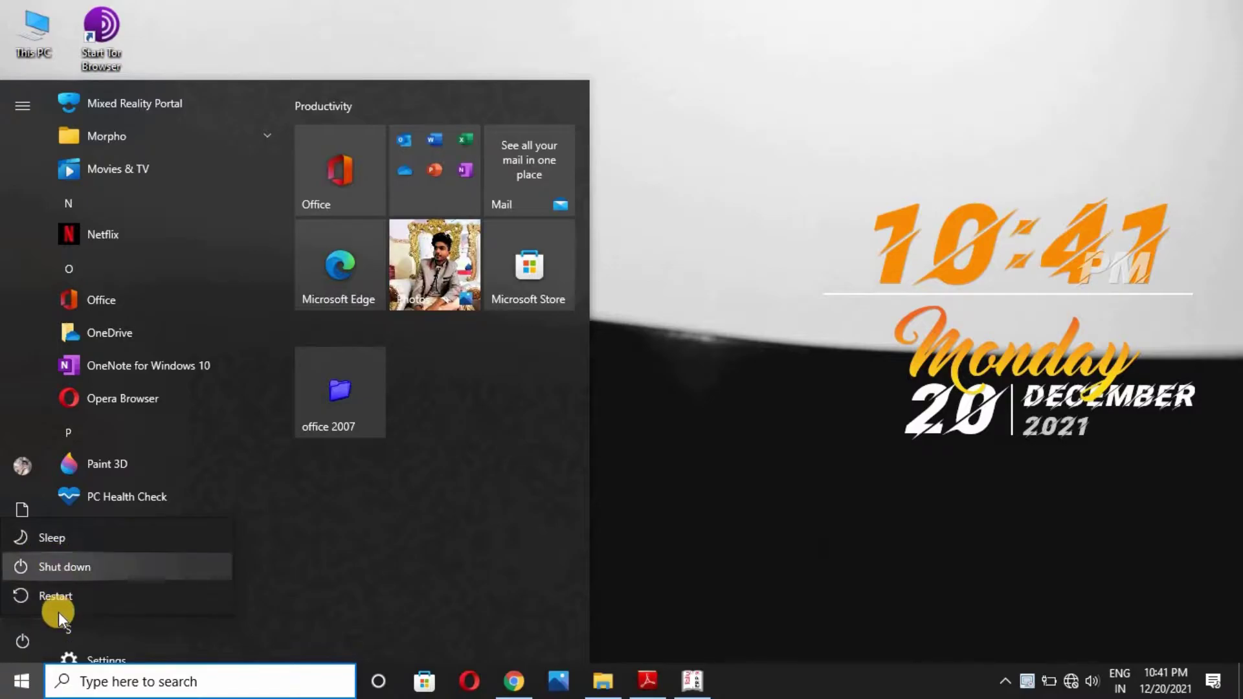
left_click(22, 641)
mouse_move(5, 641)
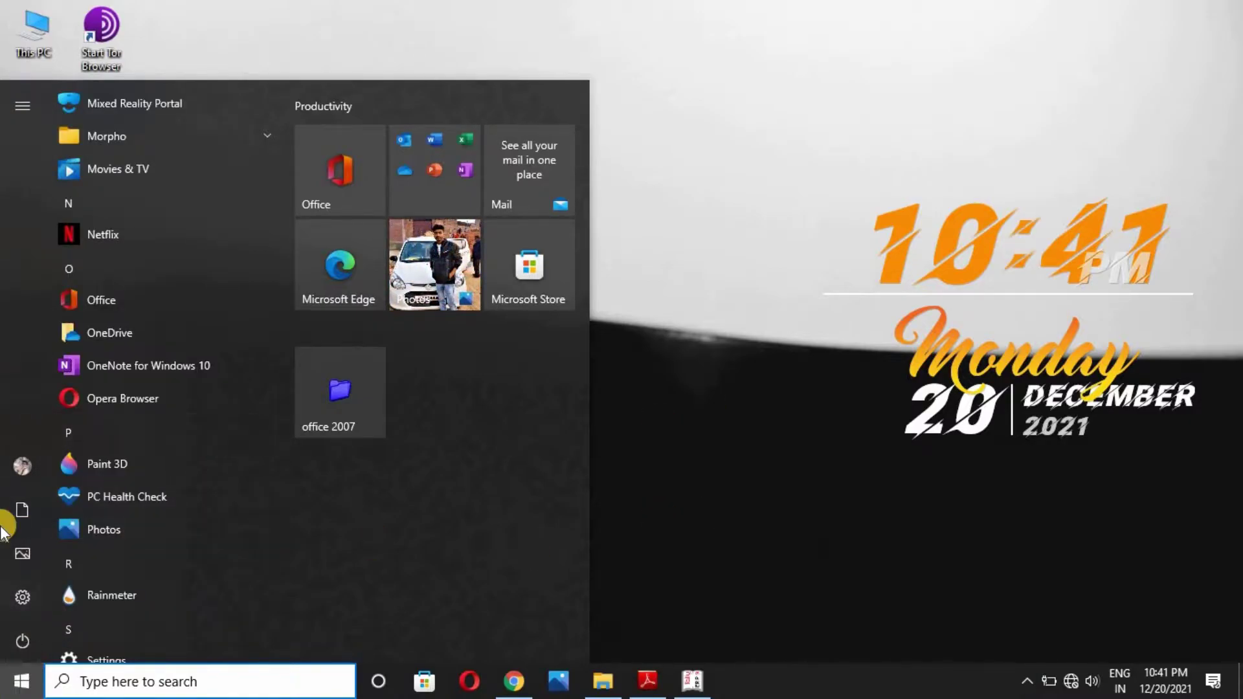
left_click(16, 679)
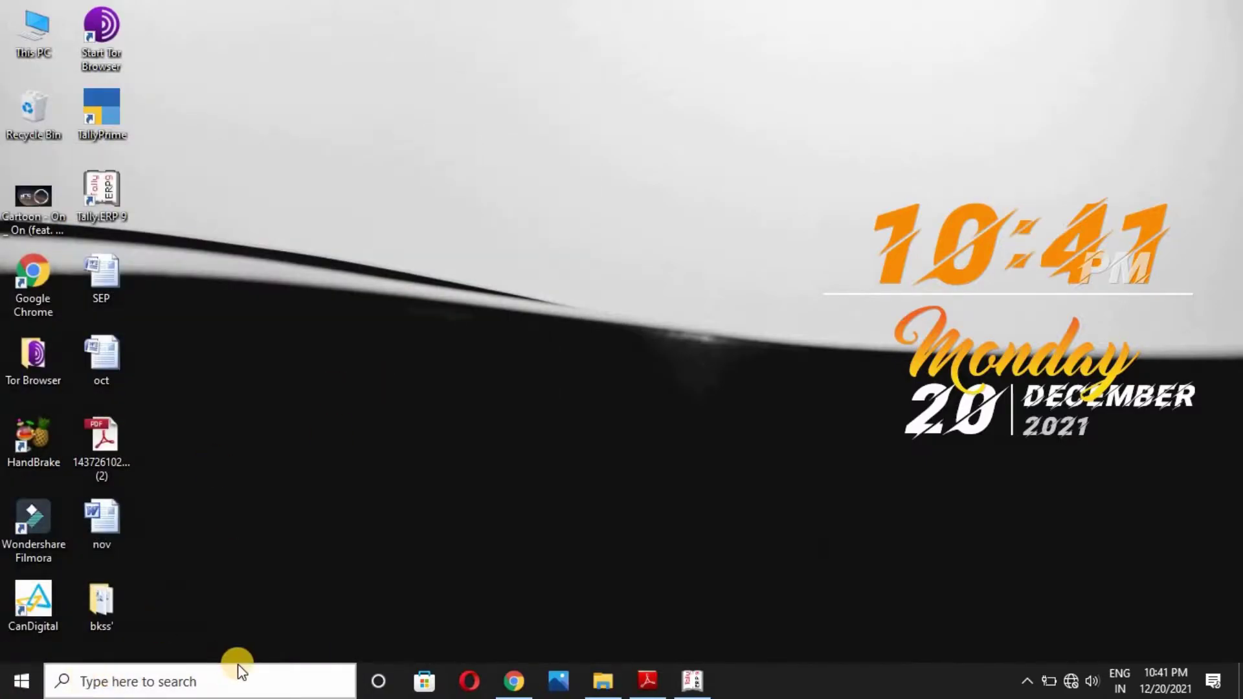
Search Windows for "not" to find Notepad and dismiss the search results
left_click(150, 692)
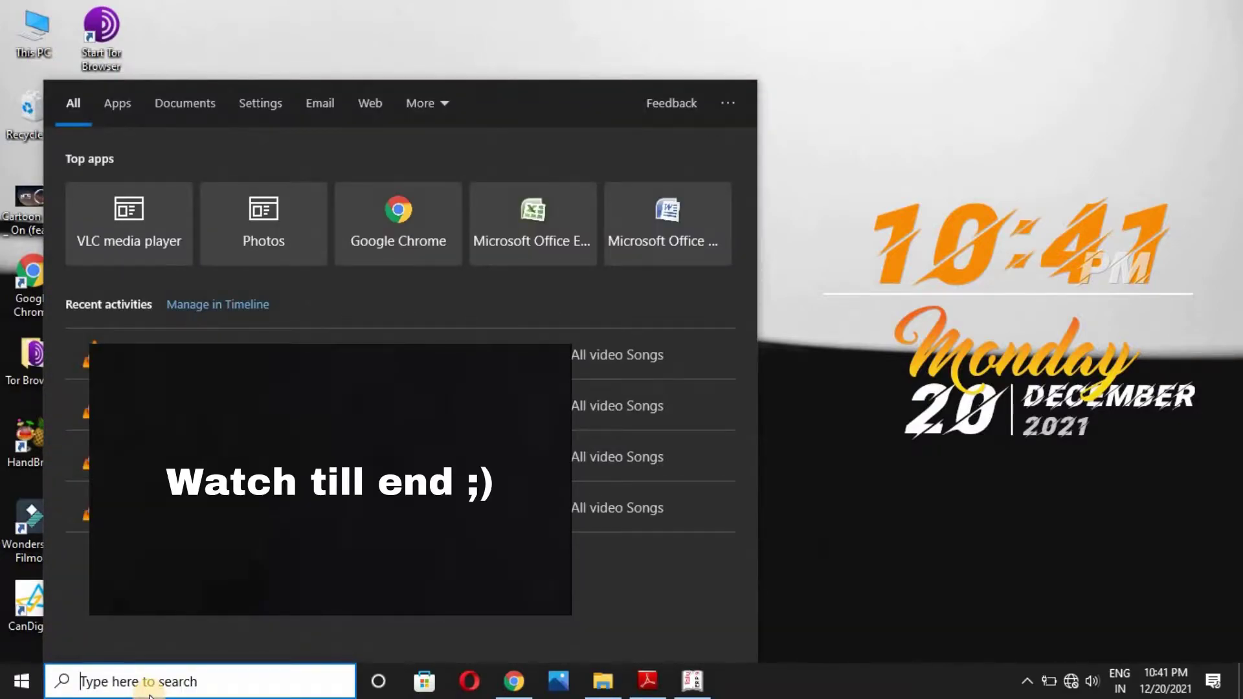
type("n")
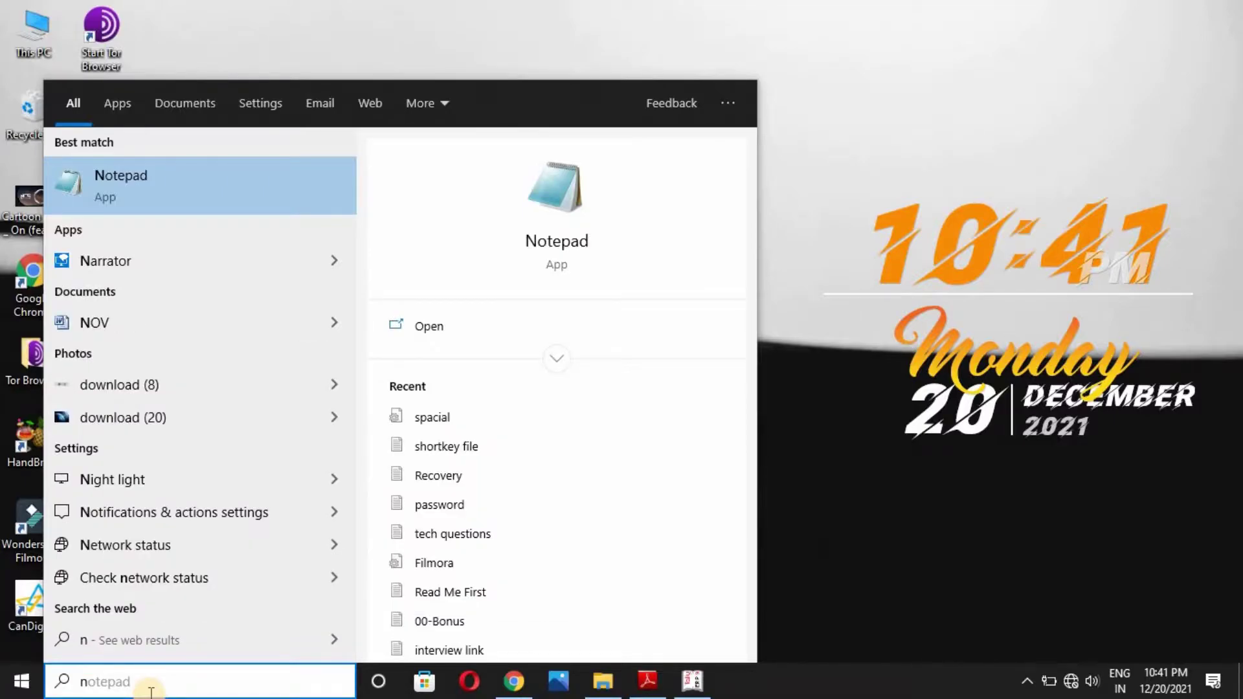
type("ot")
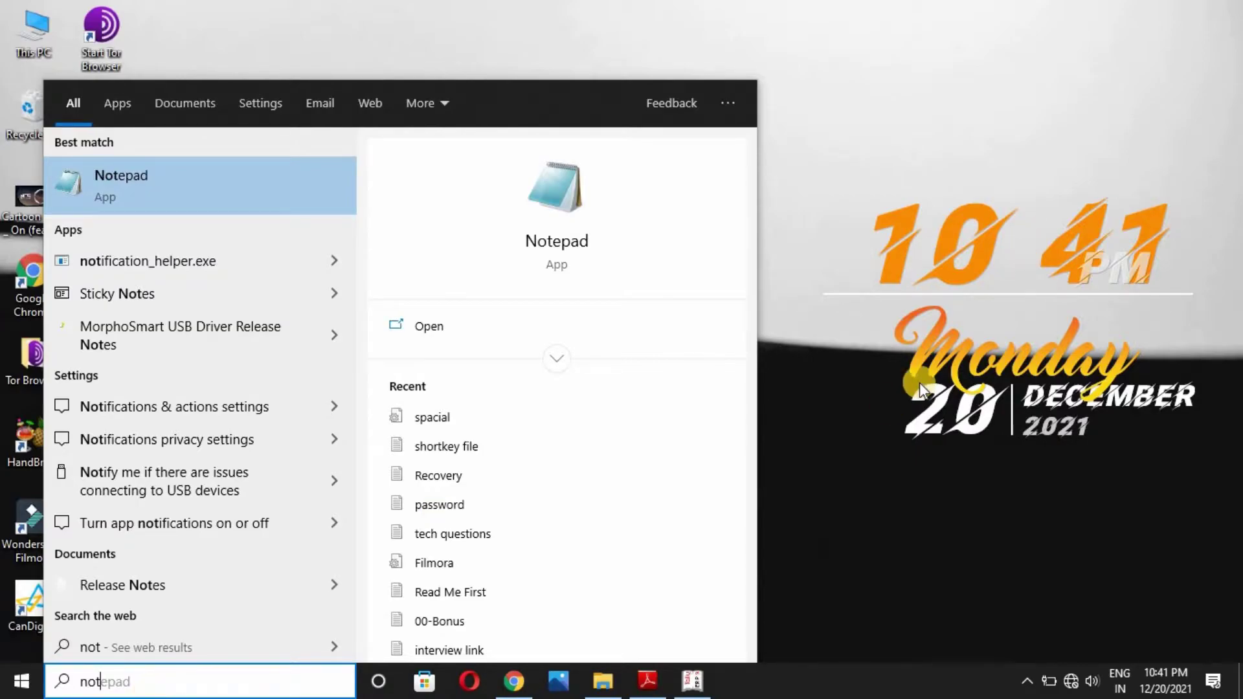
left_click(774, 387)
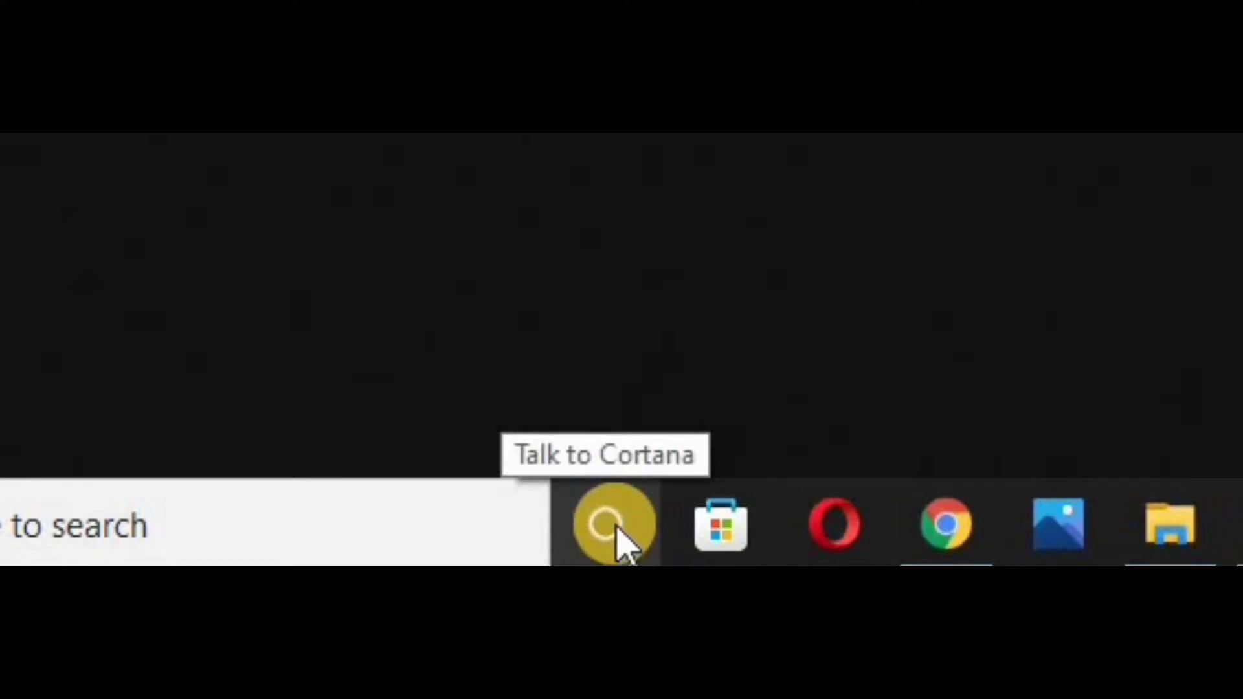
Open Cortana from the taskbar and close its sign-in window
left_click(615, 525)
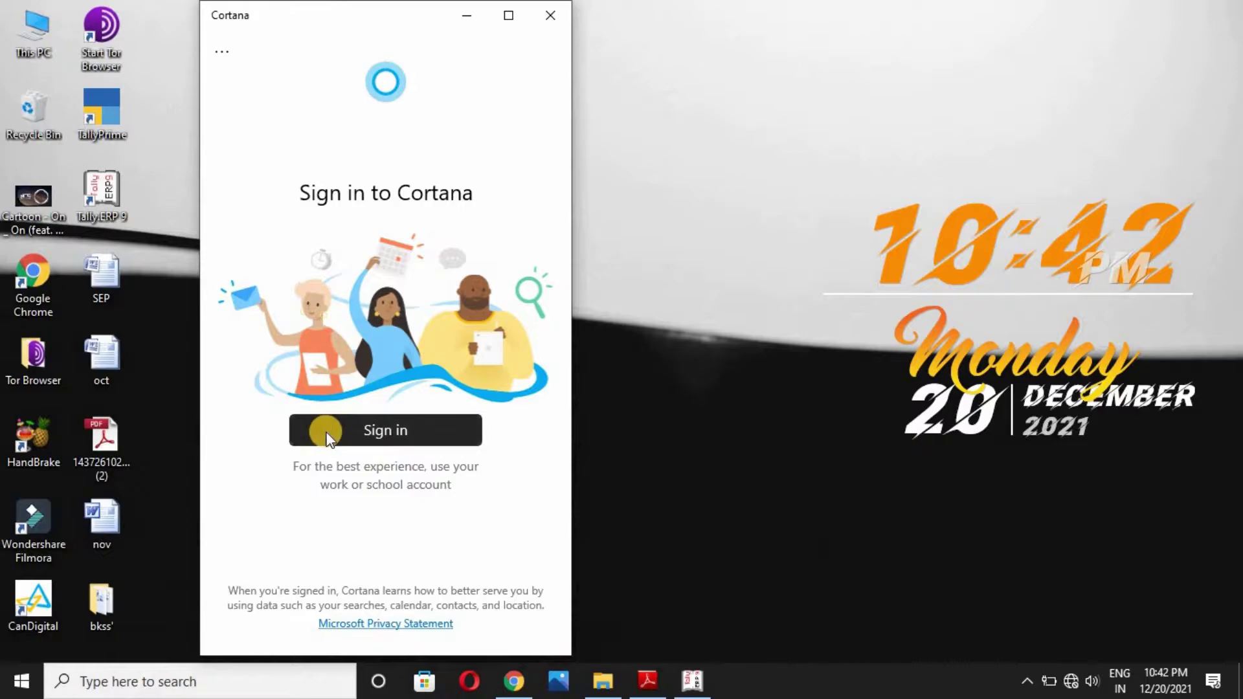
left_click(552, 15)
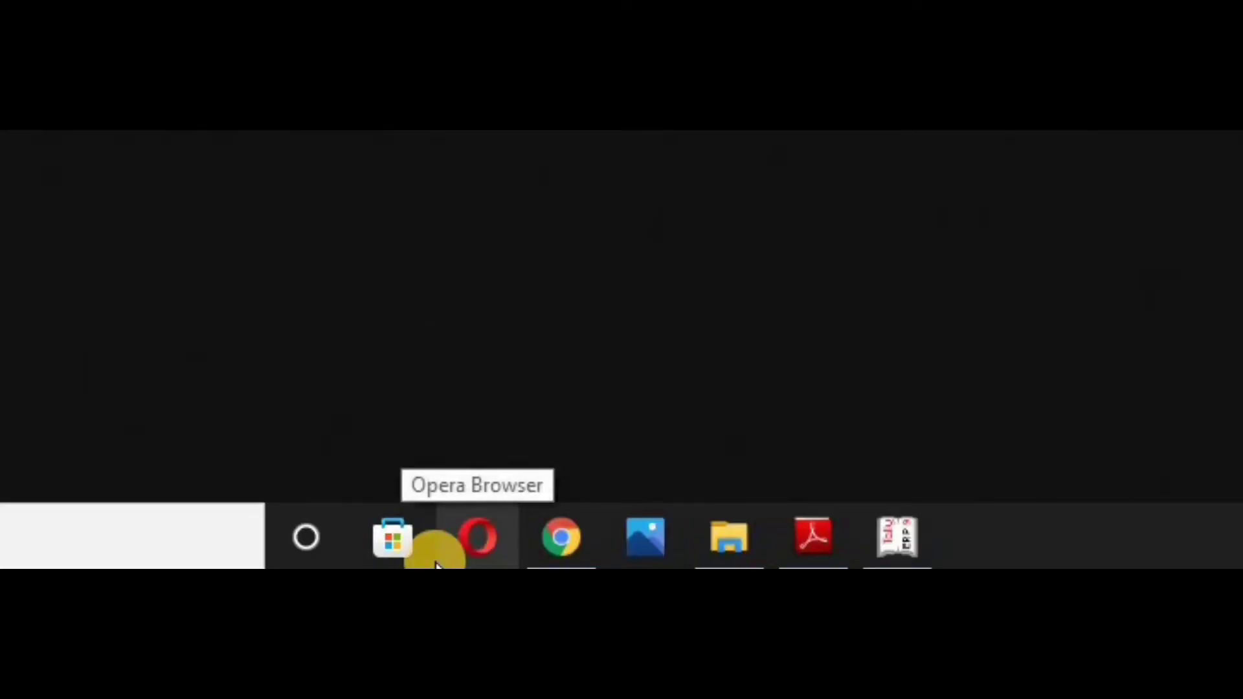
left_click(492, 558)
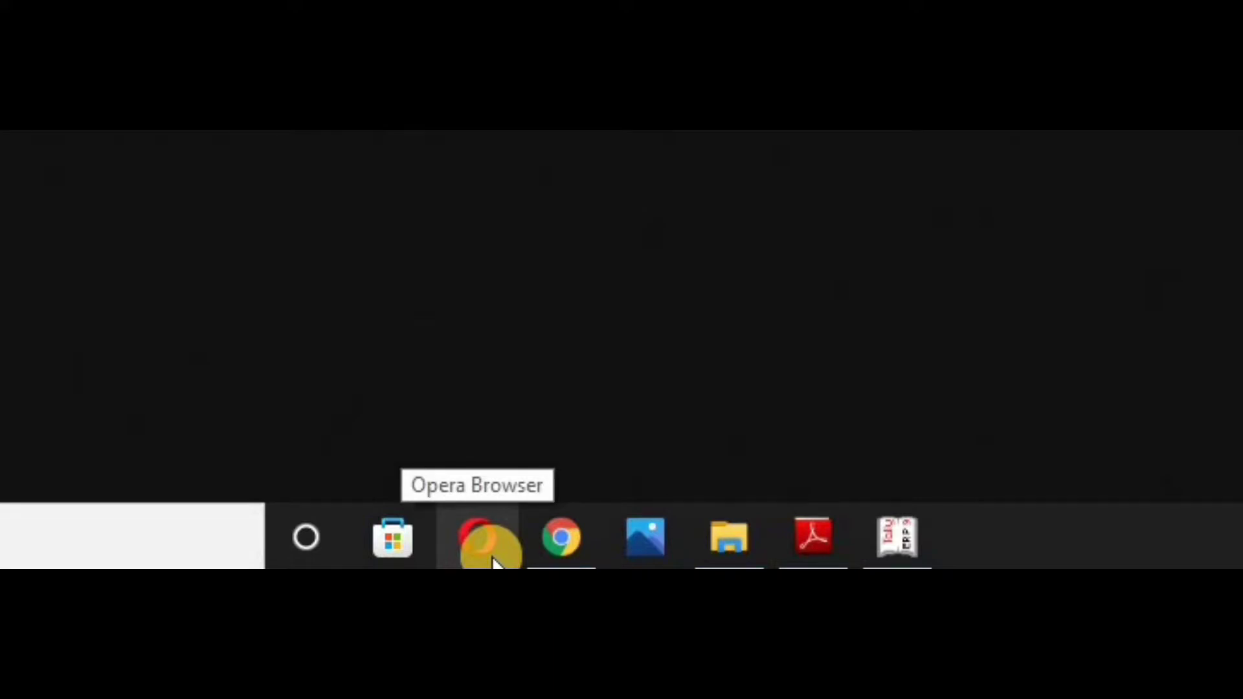
left_click(473, 555)
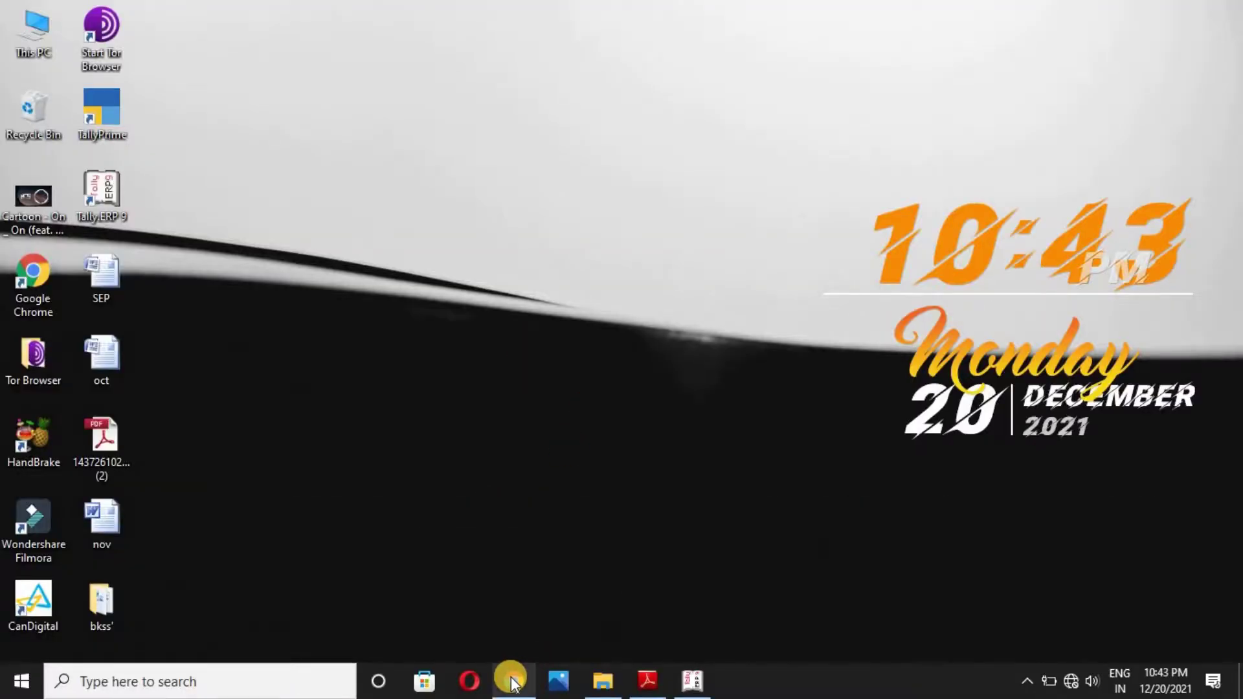
Restore the running Chrome window from the taskbar and minimize it, and do the same with Tally.ERP 9
mouse_move(511, 681)
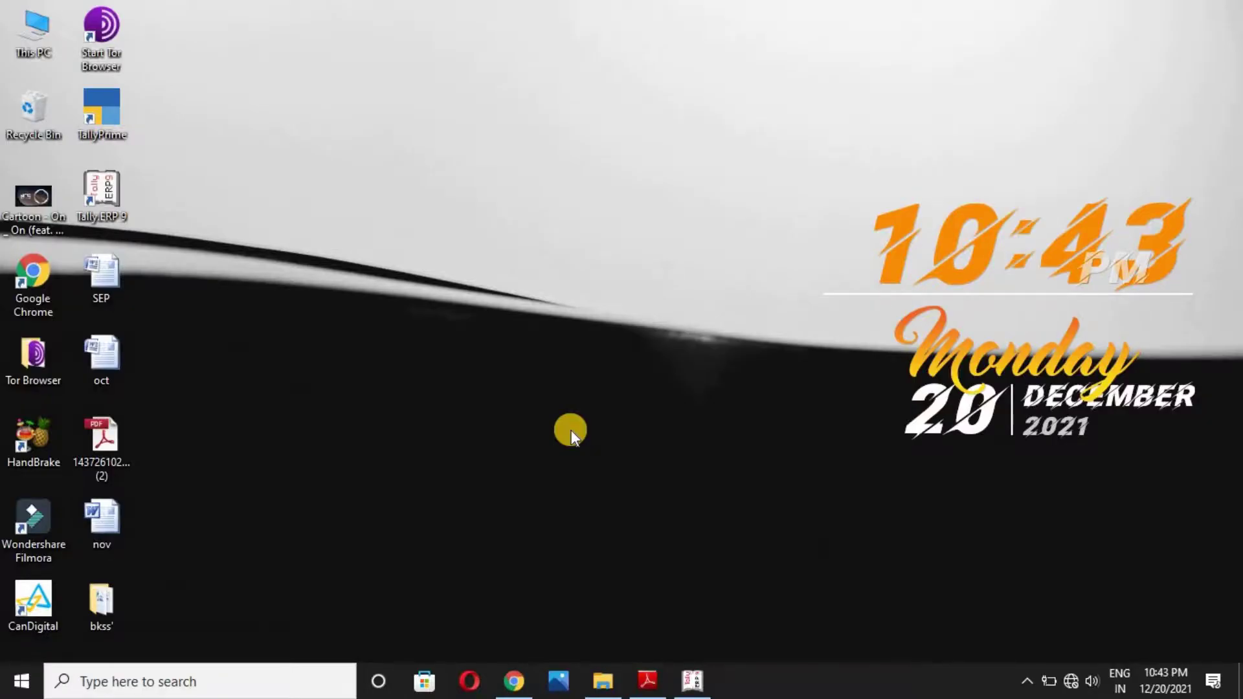
left_click(518, 690)
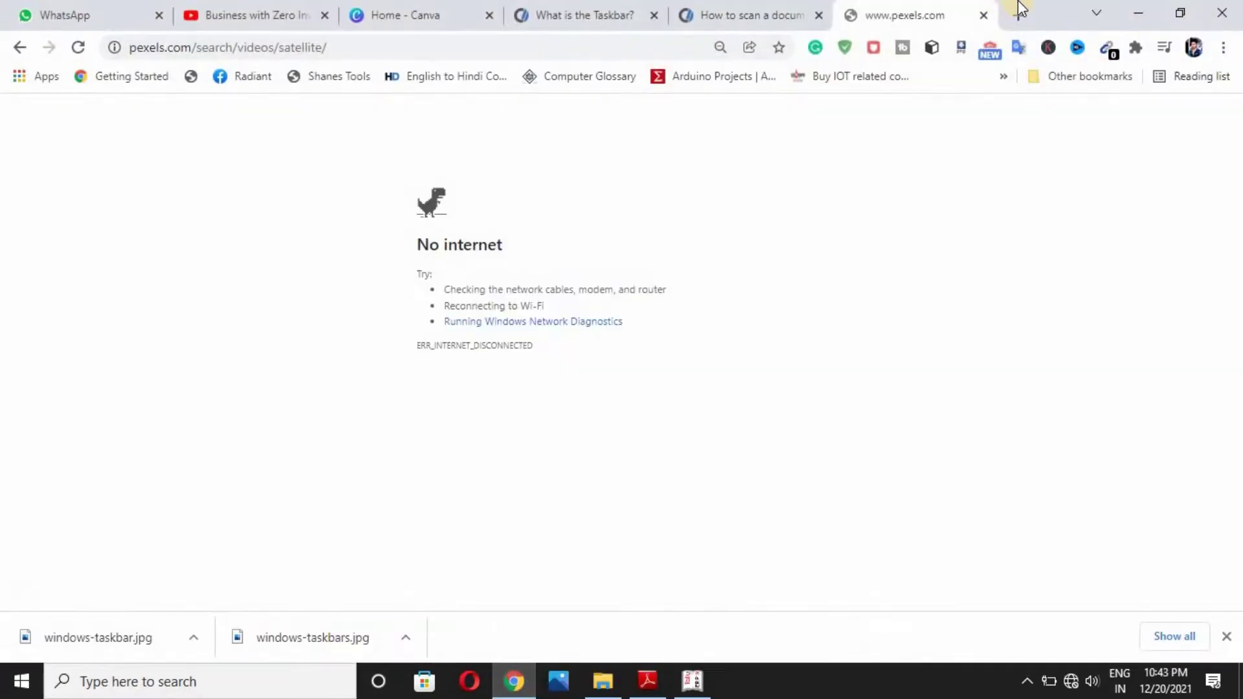
left_click(1142, 8)
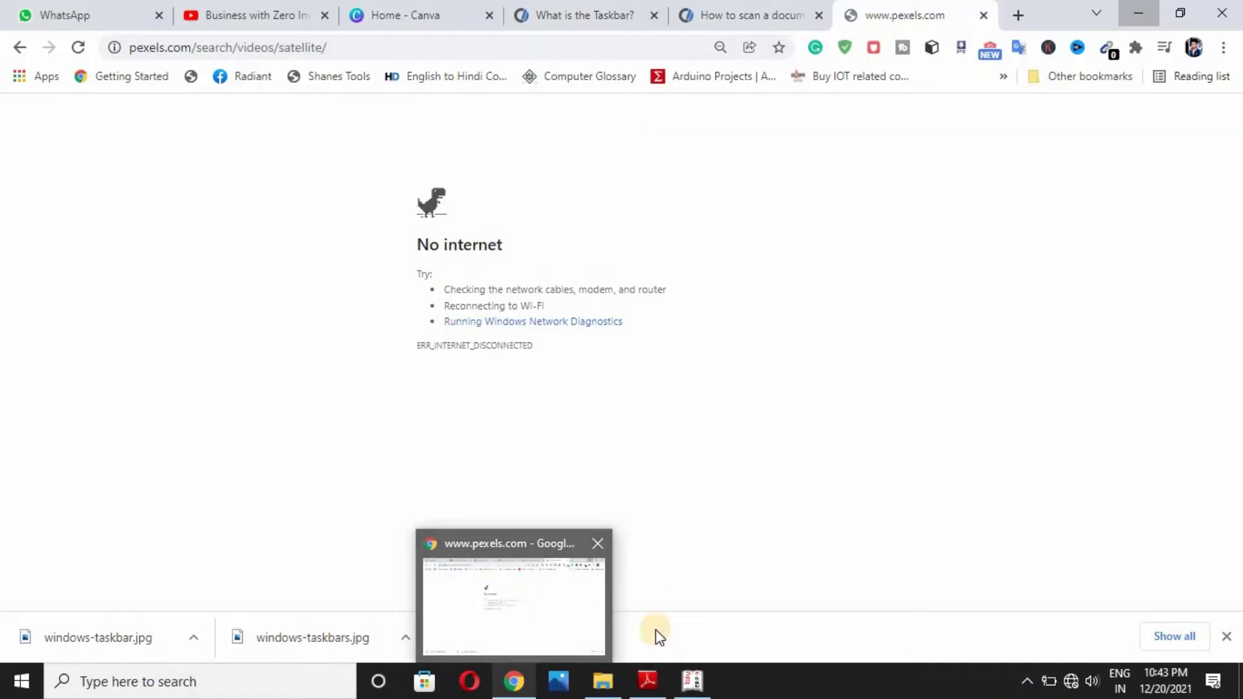
mouse_move(643, 690)
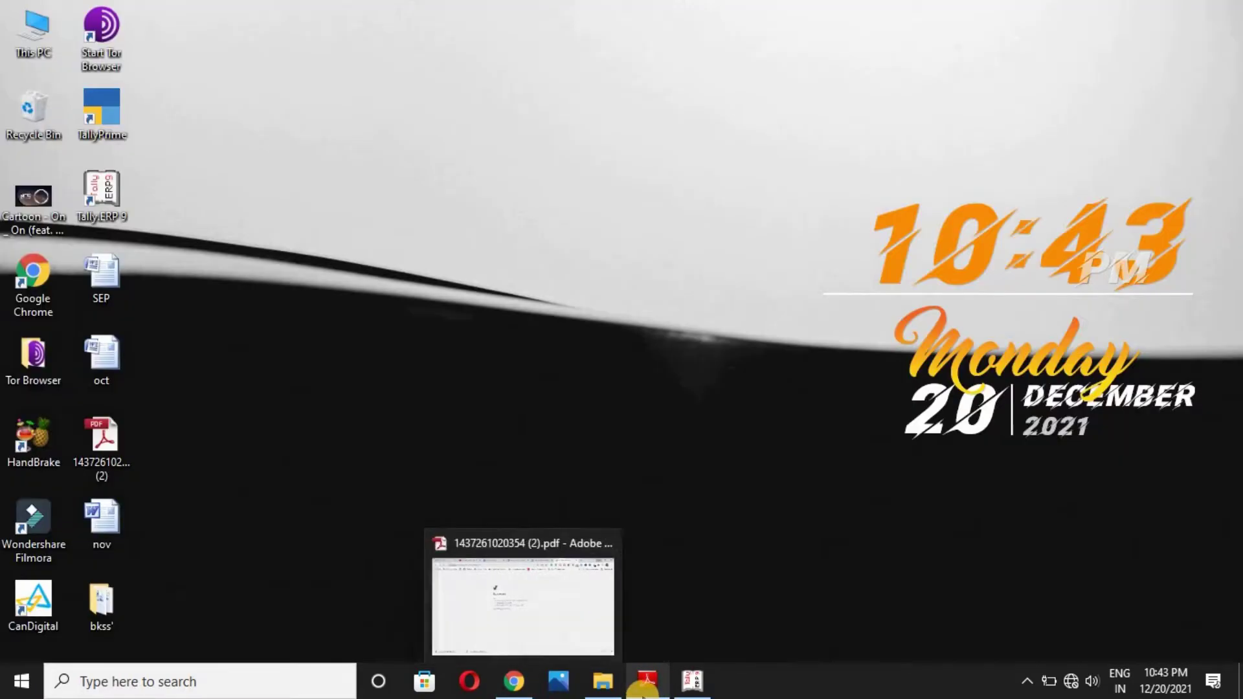
left_click(692, 681)
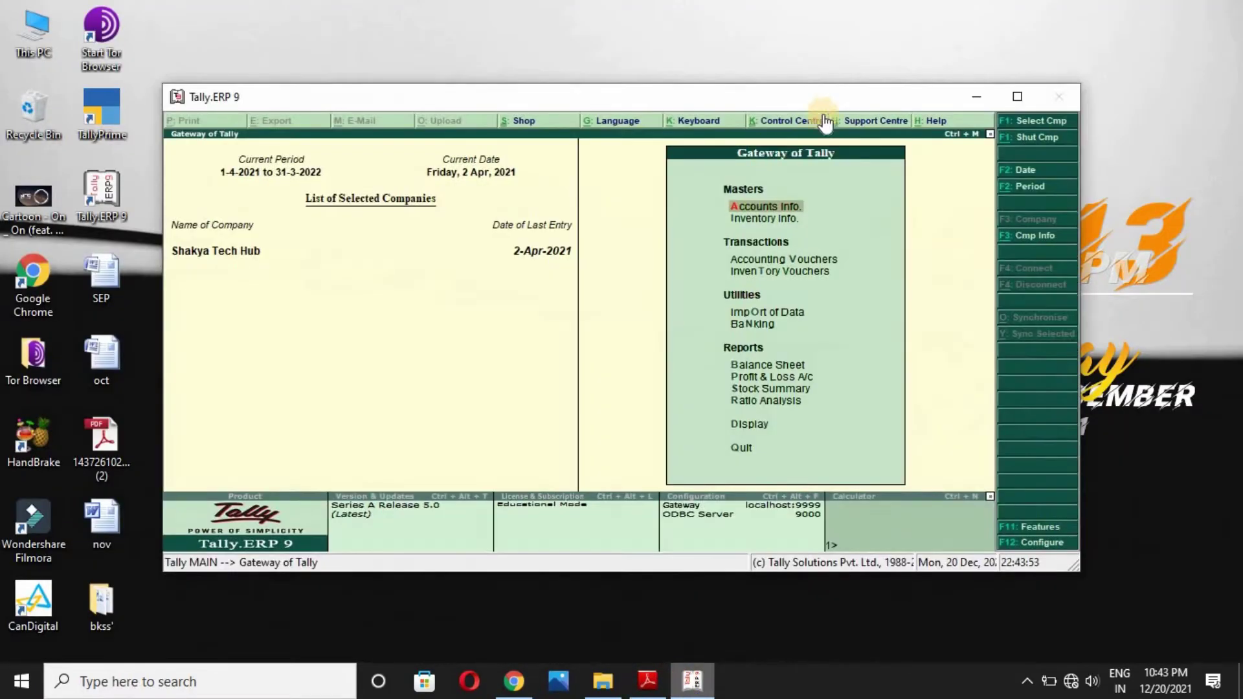
left_click(977, 96)
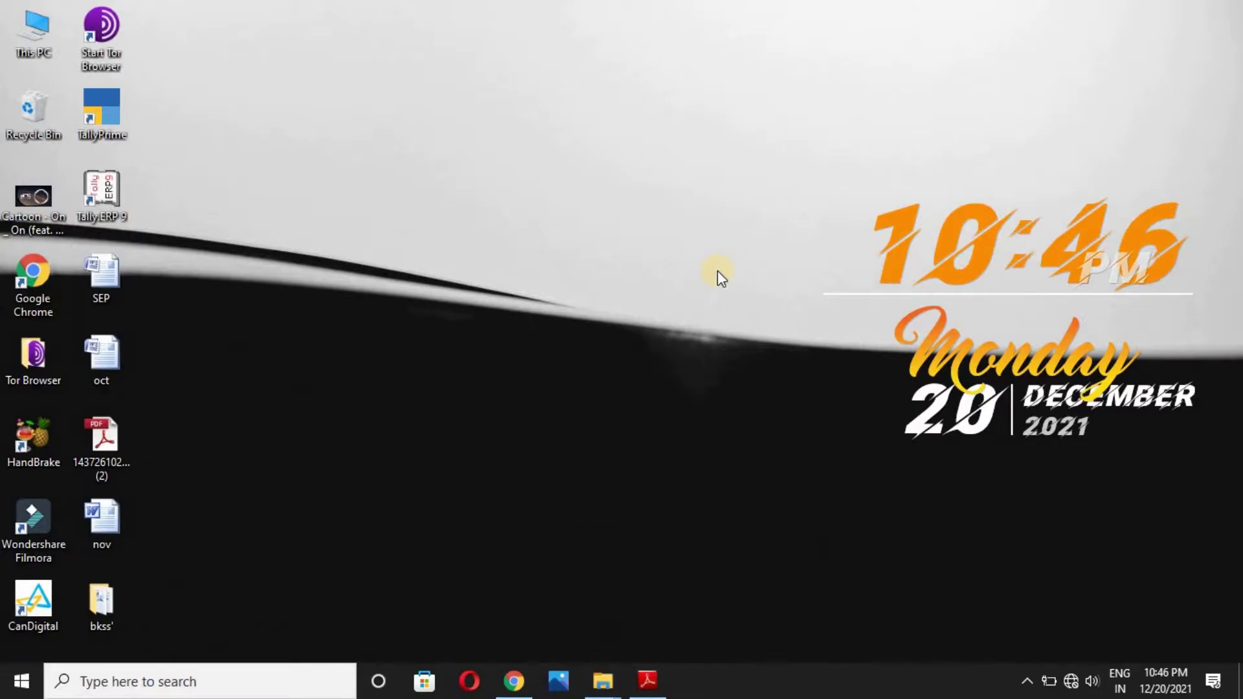
Restore and minimize the PDF window in Adobe Reader from the taskbar, and close Adobe Reader
left_click(647, 680)
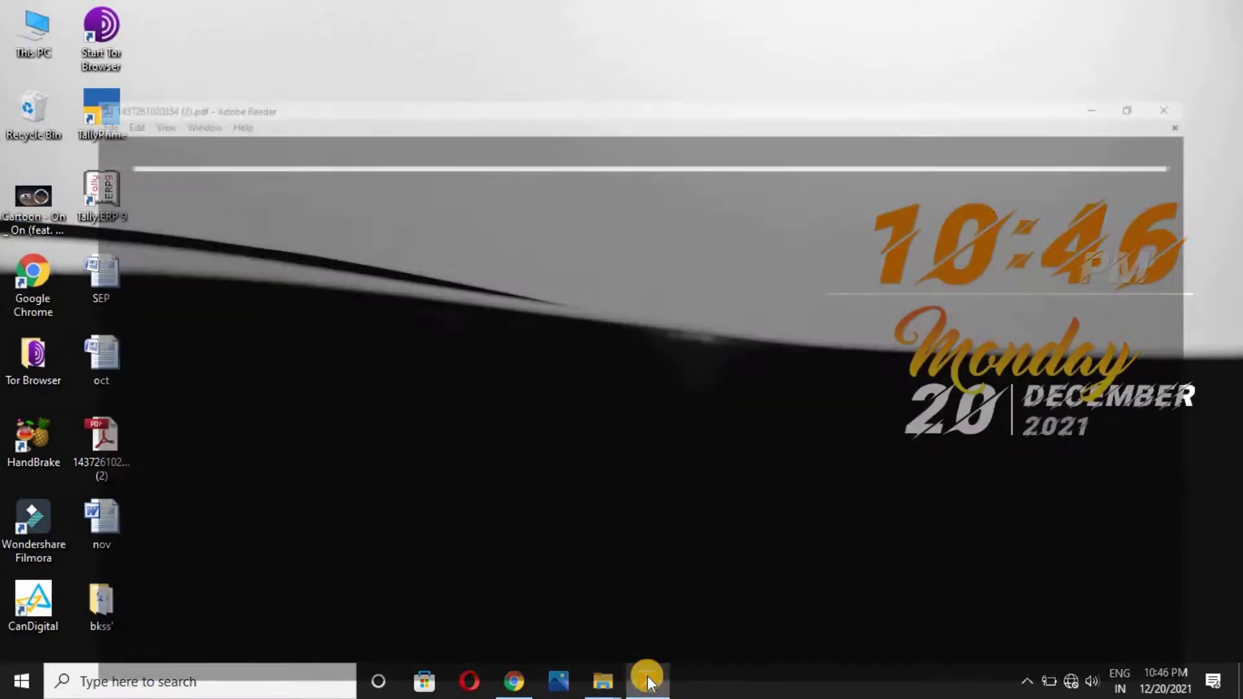
left_click(1137, 9)
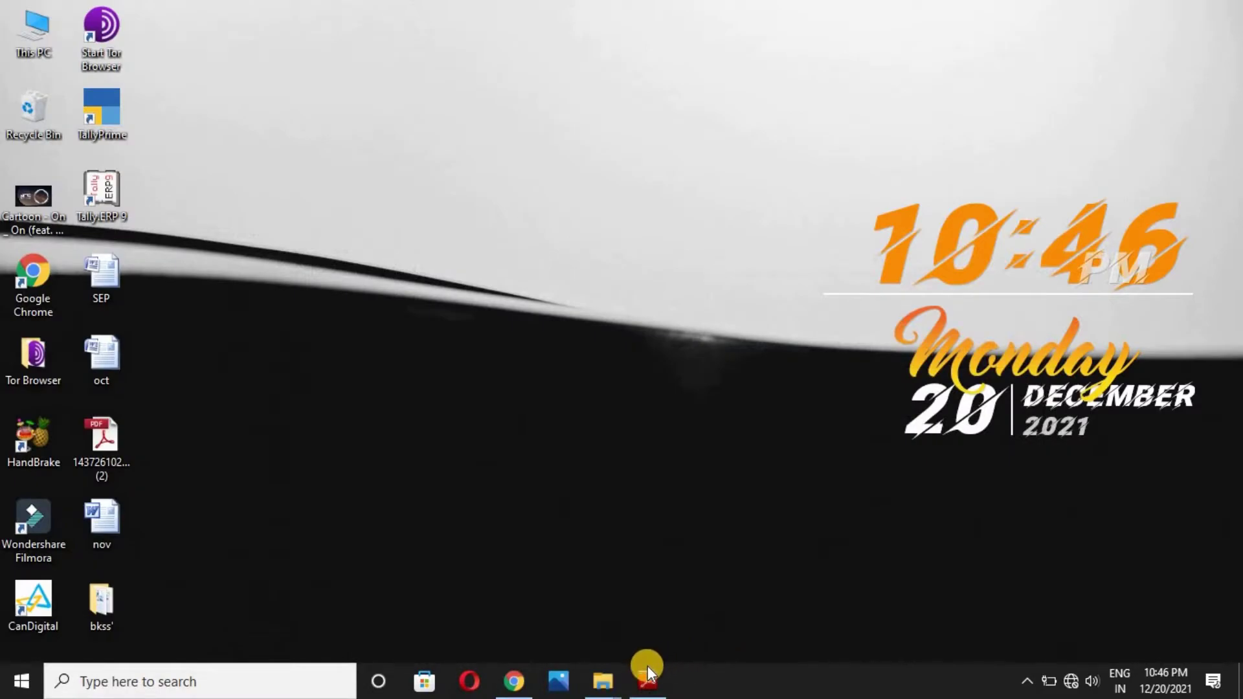
left_click(647, 680)
left_click(641, 687)
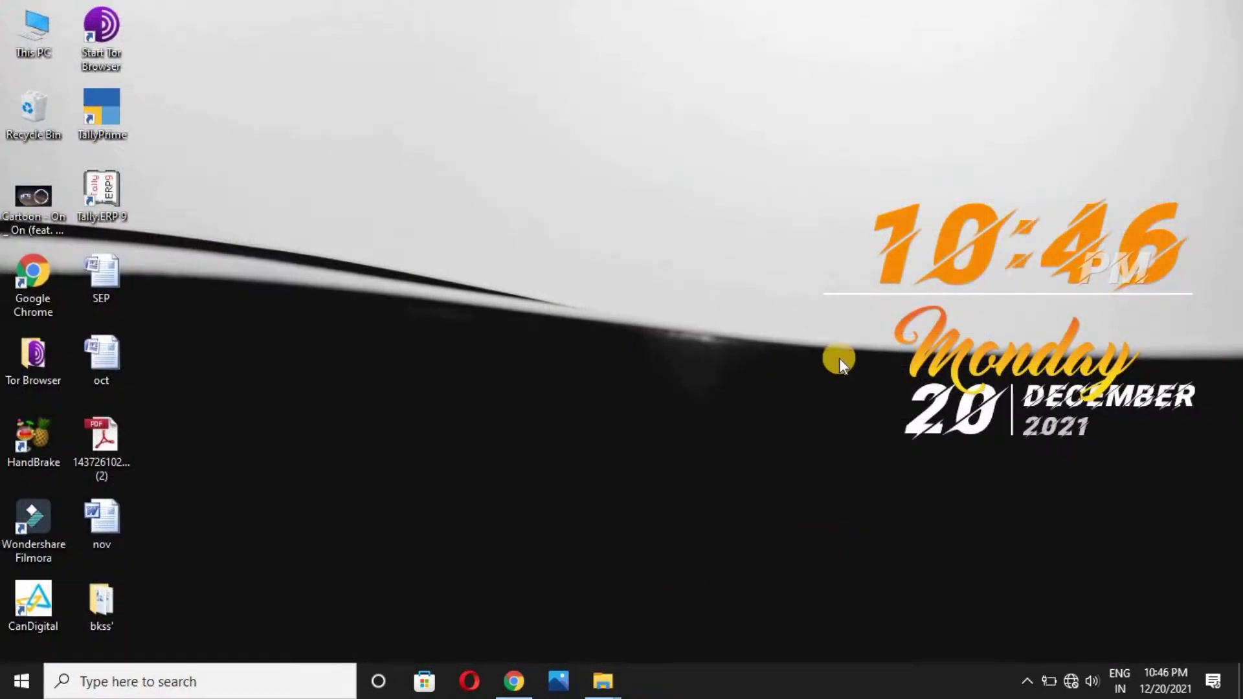
right_click(619, 209)
left_click(657, 255)
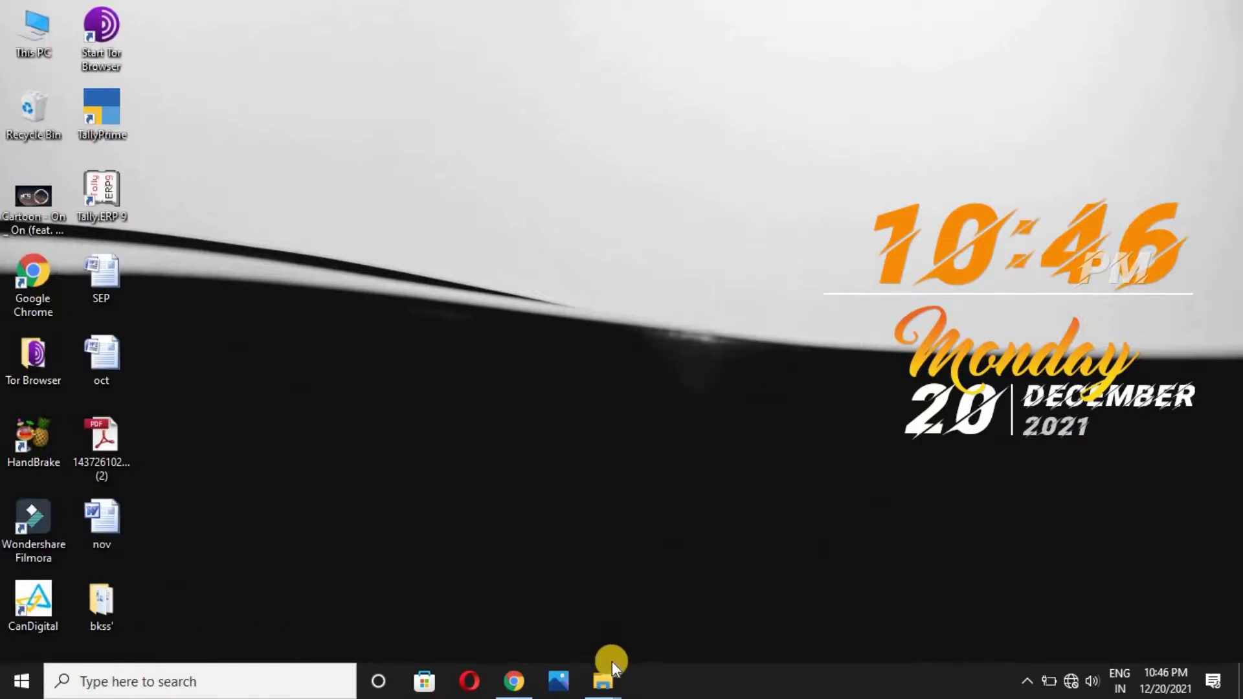
Open the account statement PDF from the desktop, minimize it and pin Adobe Reader to the taskbar
double_click(121, 432)
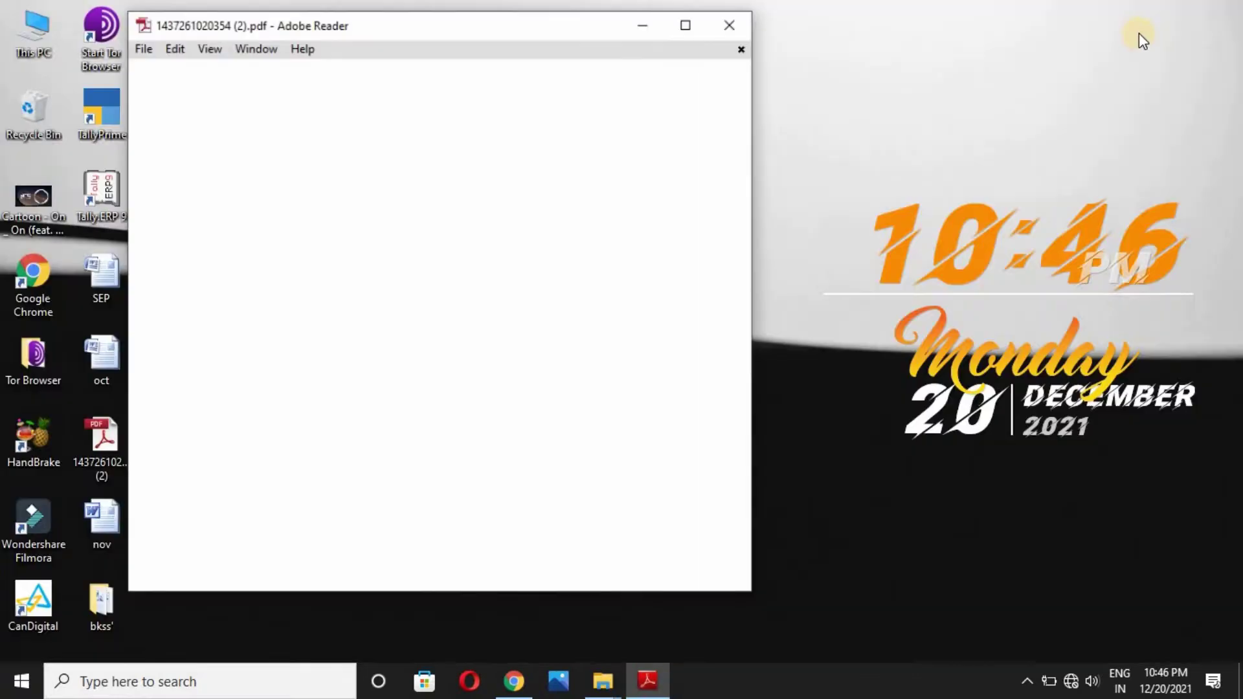
left_click(810, 86)
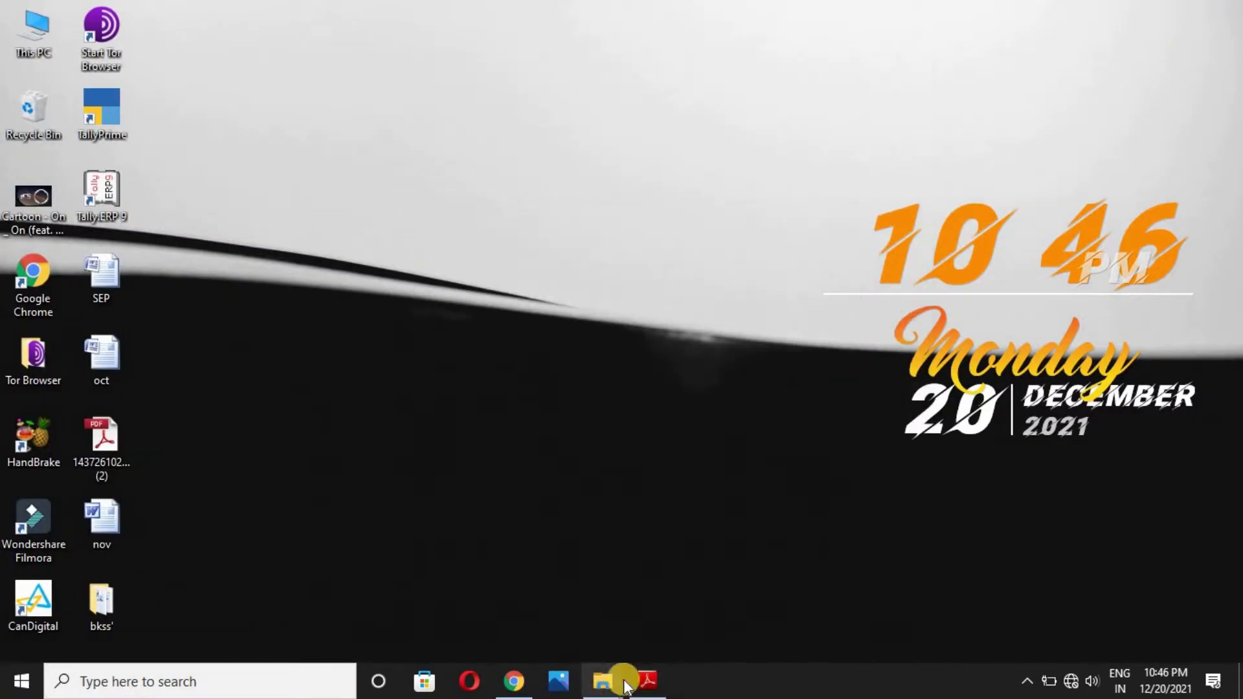
right_click(657, 685)
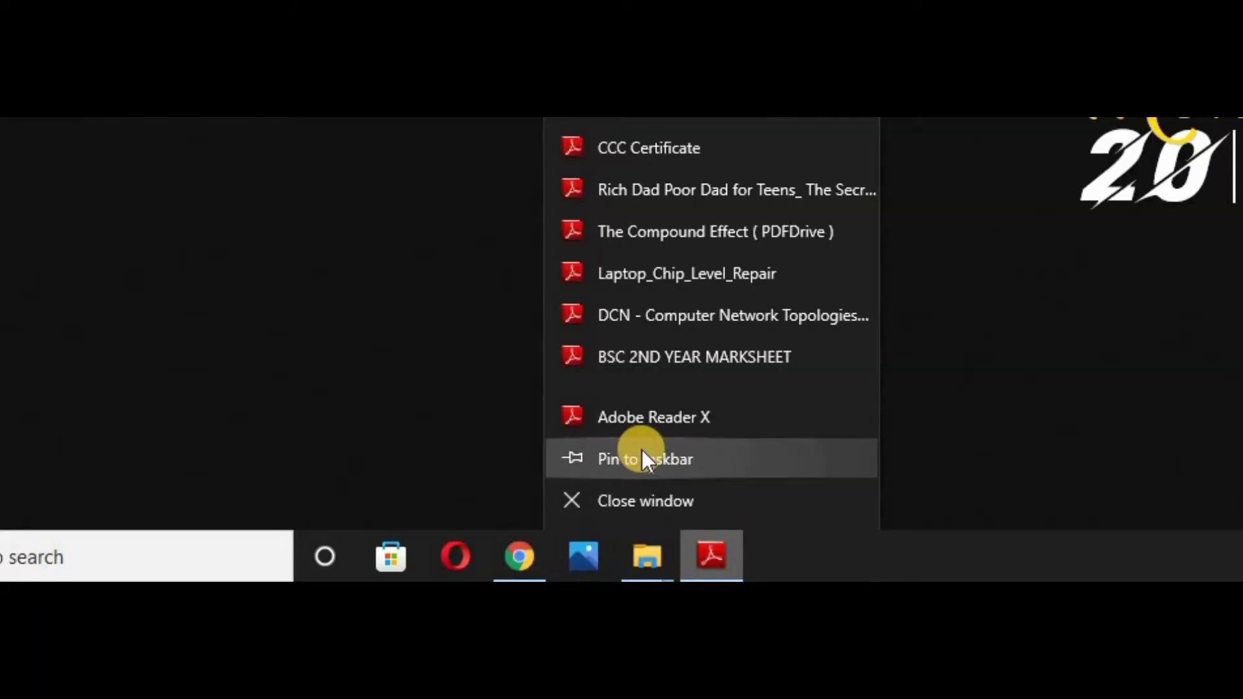
left_click(642, 454)
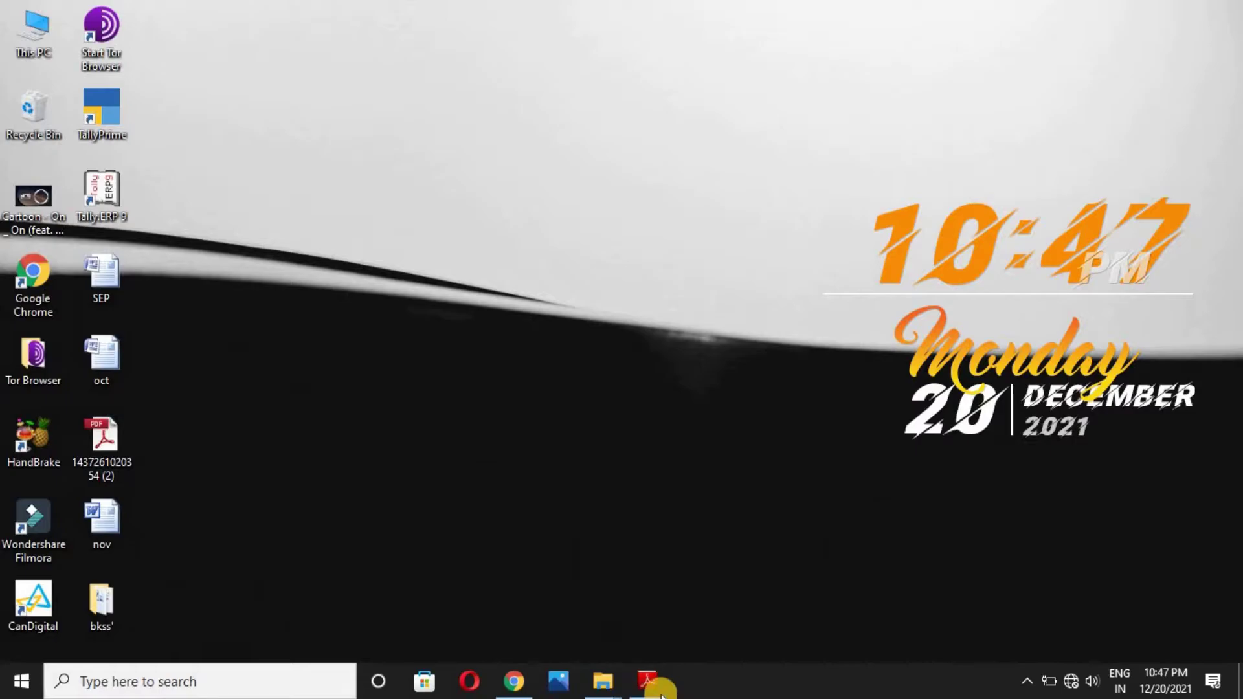
Restore and close the PDF window, and launch Adobe Reader from its pinned taskbar shortcut and close it
left_click(657, 689)
left_click(897, 82)
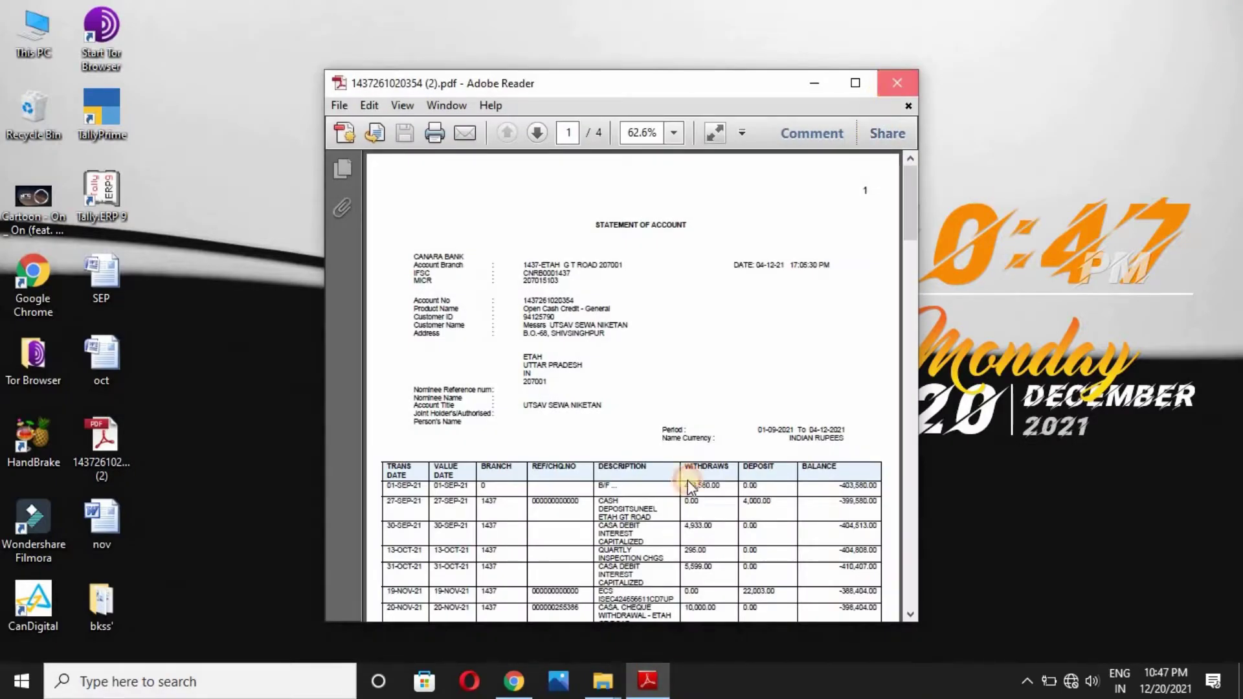
left_click(640, 676)
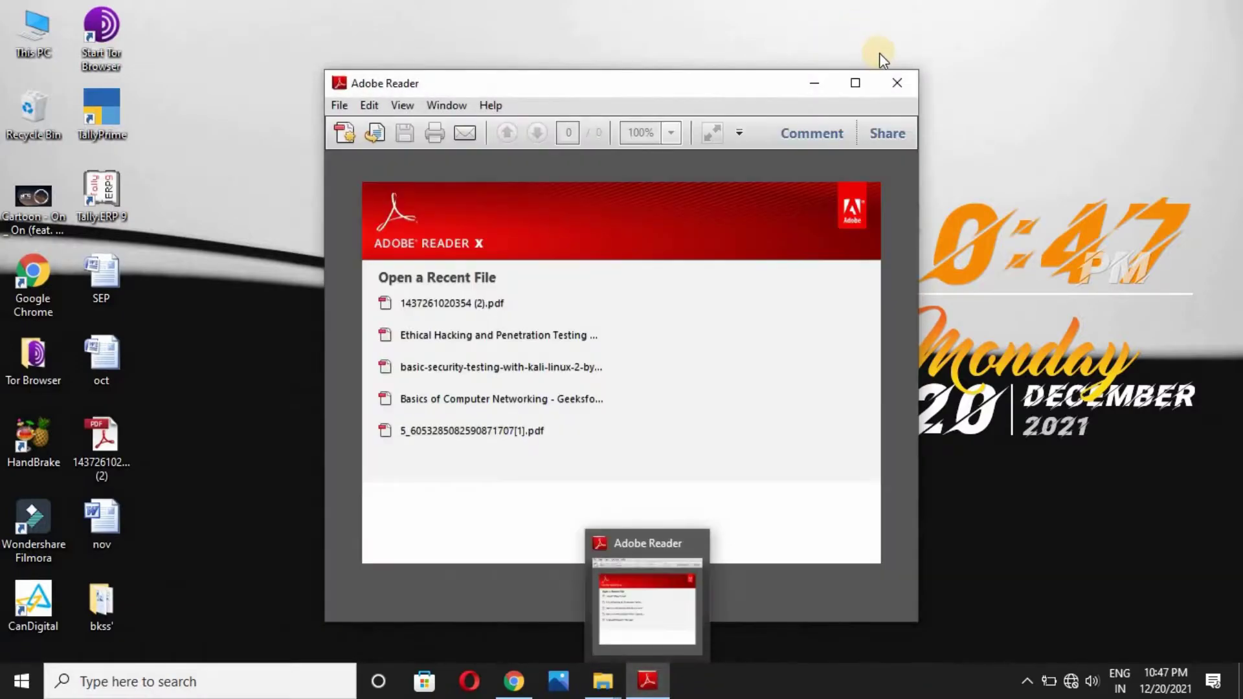
left_click(809, 89)
right_click(392, 133)
left_click(514, 324)
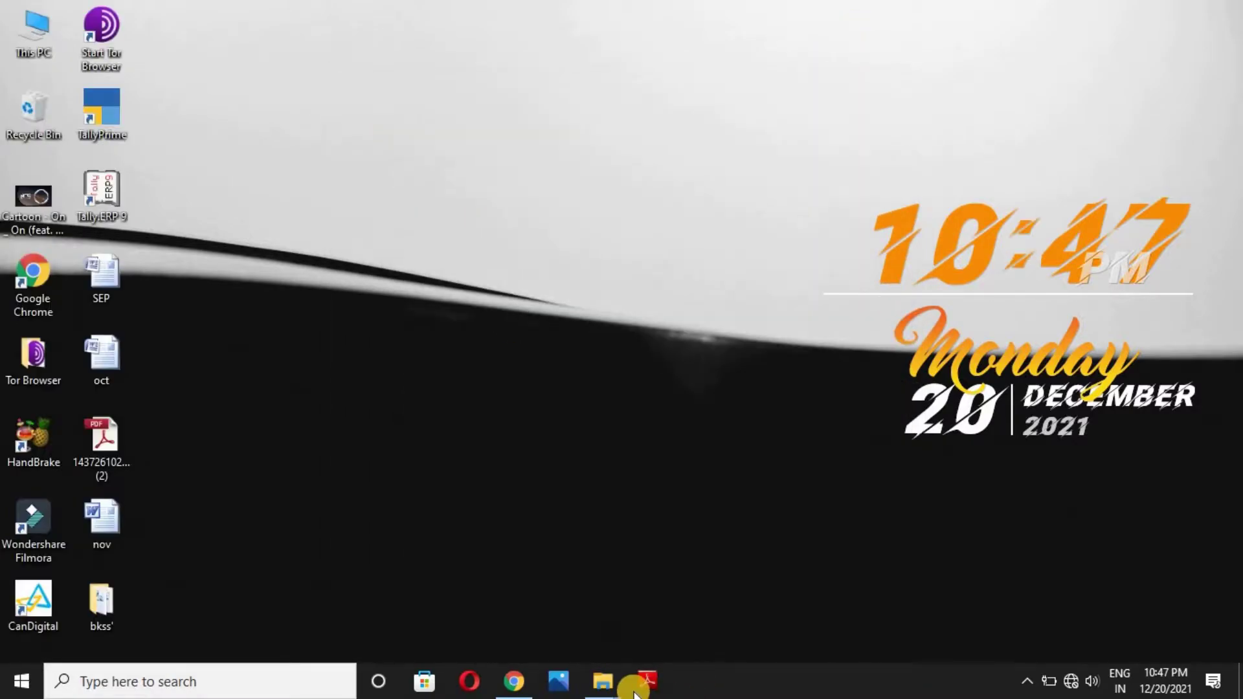
Unpin Adobe Reader from the taskbar
left_click_drag(644, 678, 655, 607)
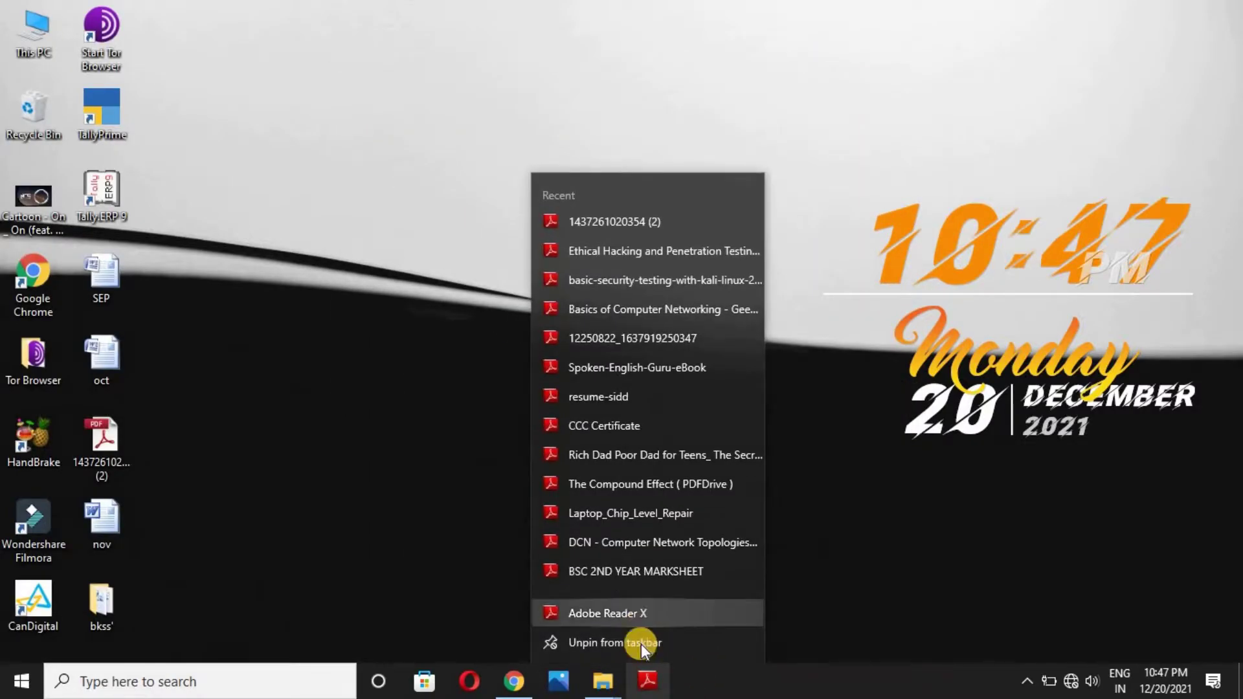
left_click(642, 646)
right_click(430, 328)
left_click(444, 347)
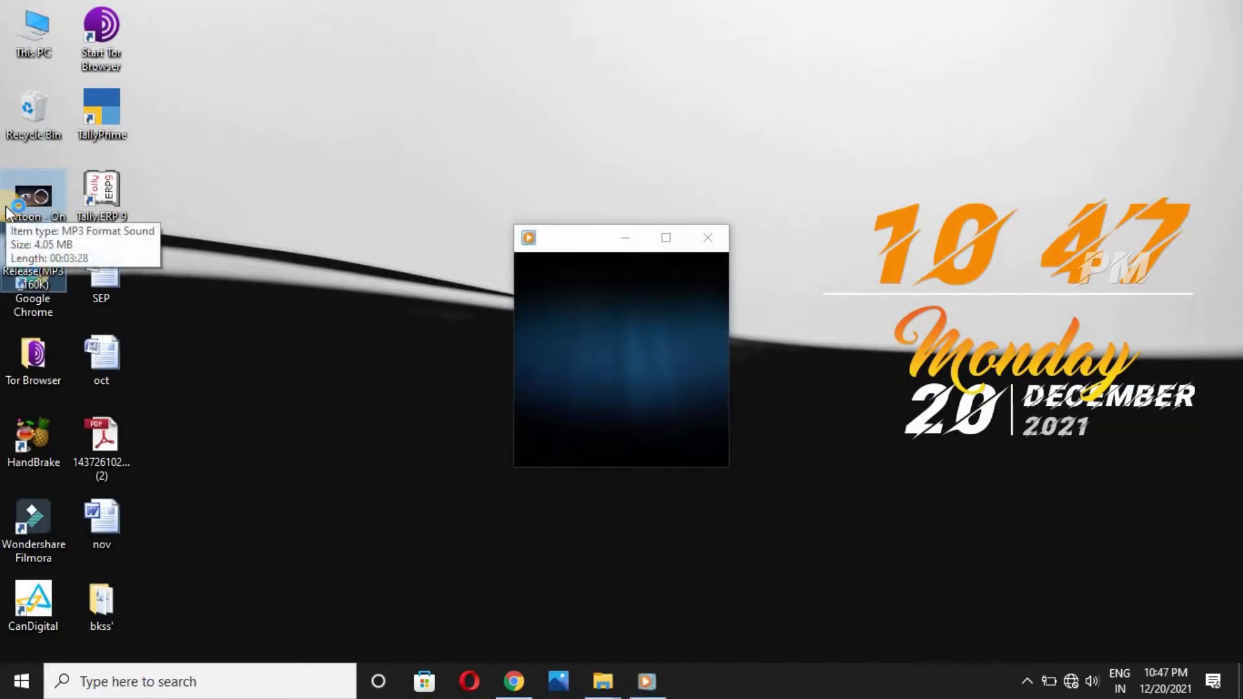
Preview the playing song from the taskbar and close Windows Media Player
mouse_move(649, 688)
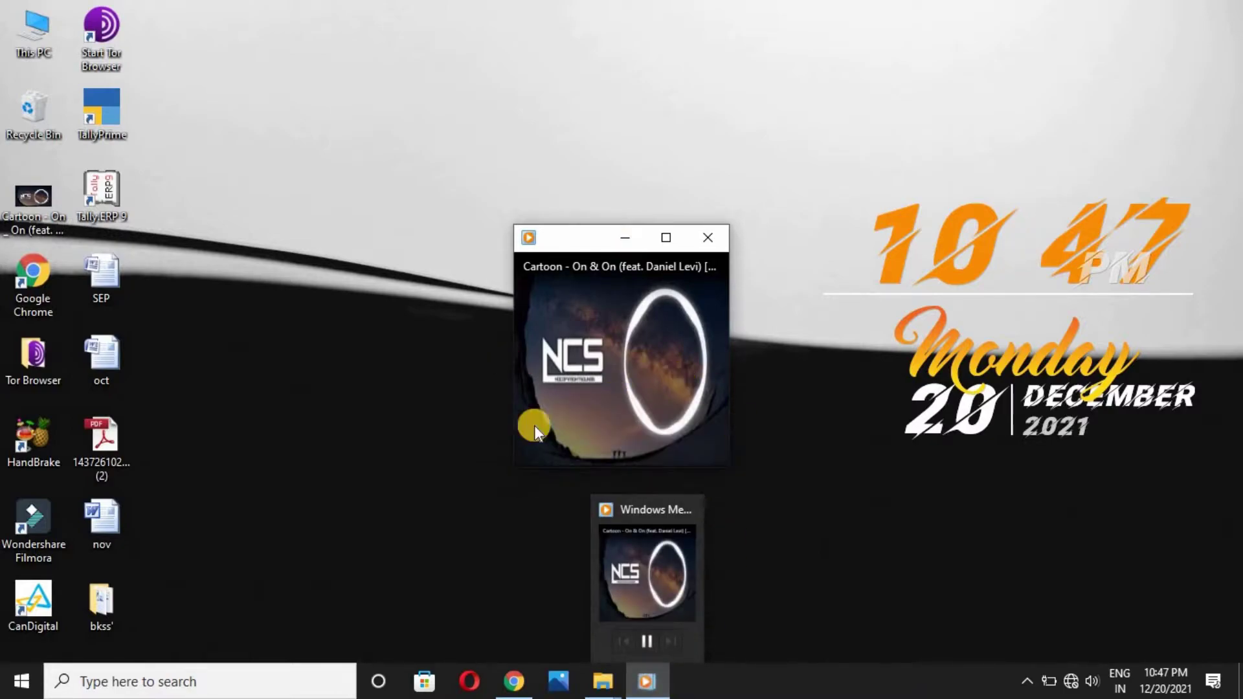
mouse_move(564, 418)
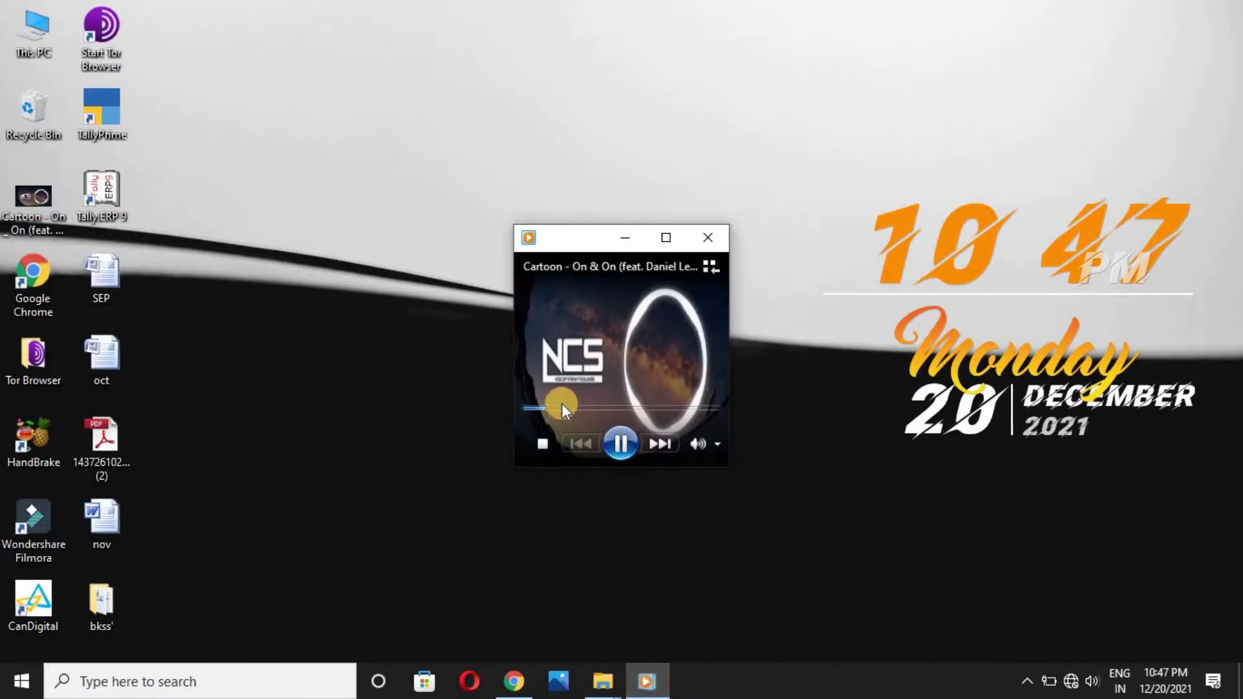
left_click(708, 238)
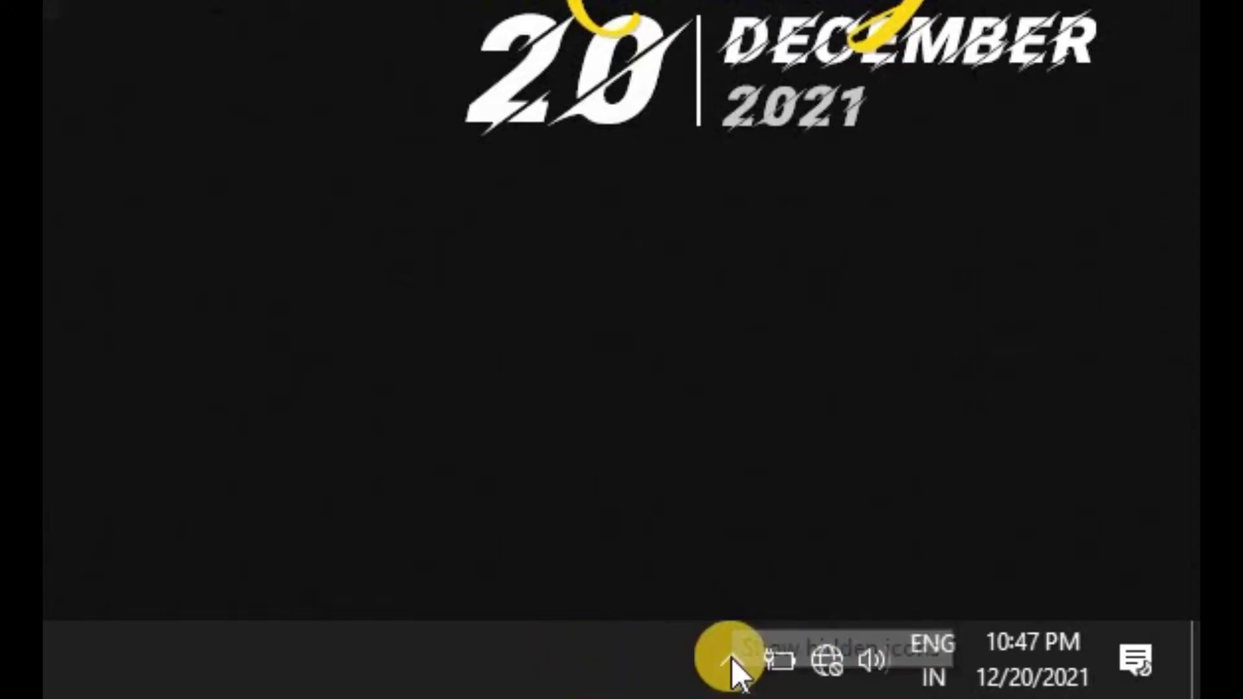
View the hidden icons list and check the battery, network and volume icons in the notification area
left_click(729, 657)
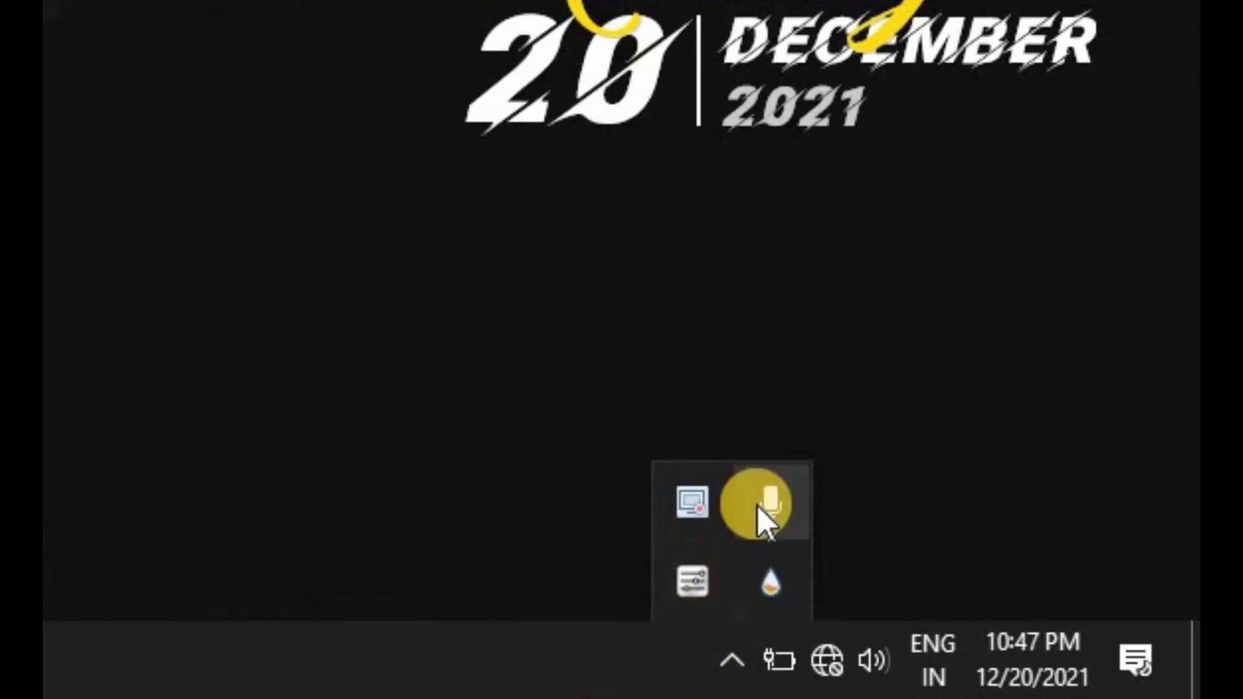
left_click(738, 649)
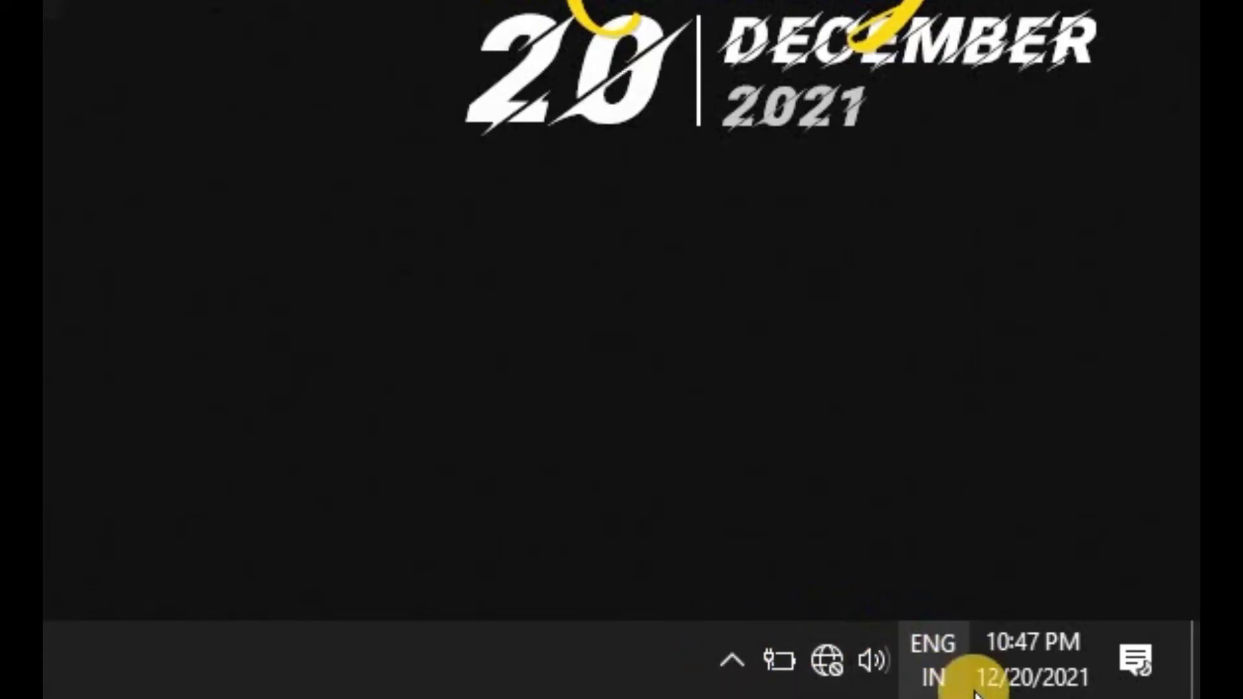
left_click(737, 667)
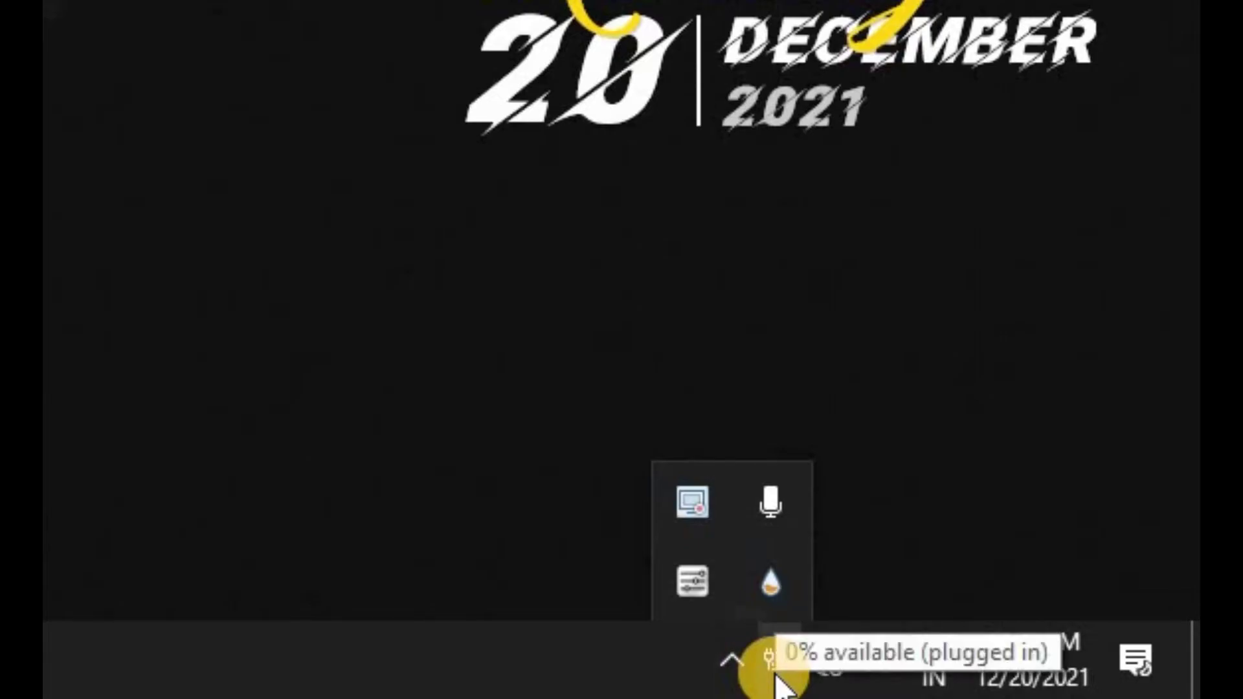
left_click(827, 670)
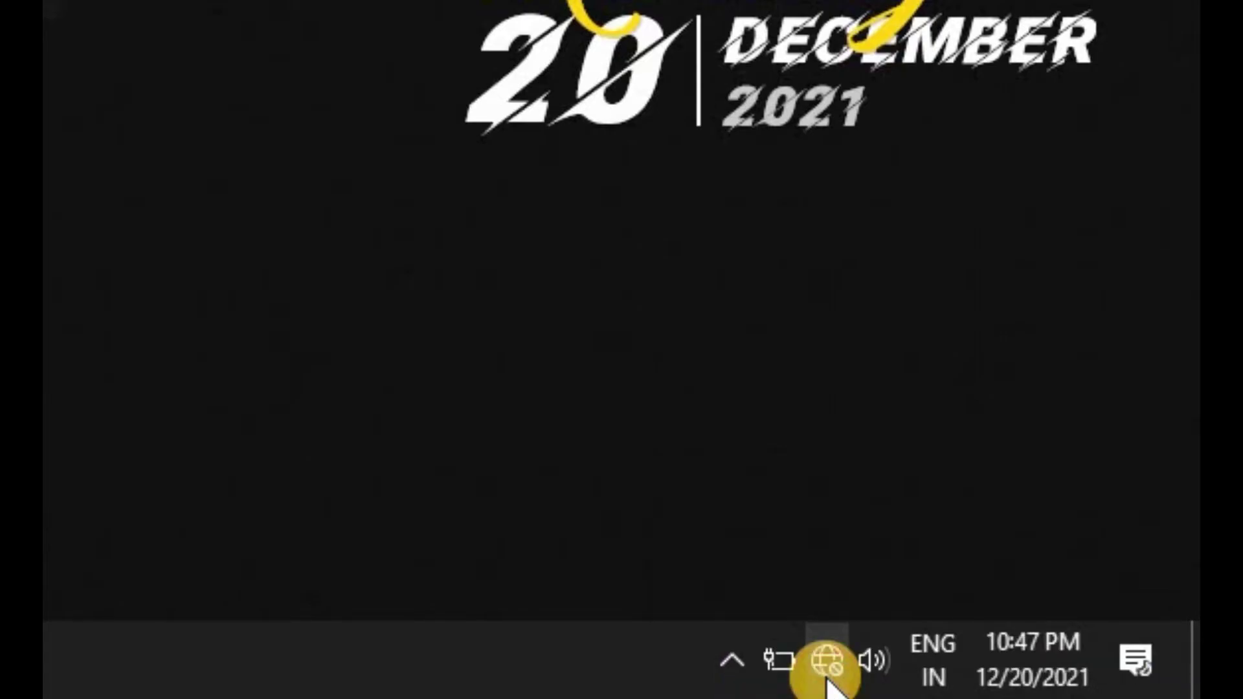
left_click(824, 670)
left_click(892, 669)
left_click(880, 673)
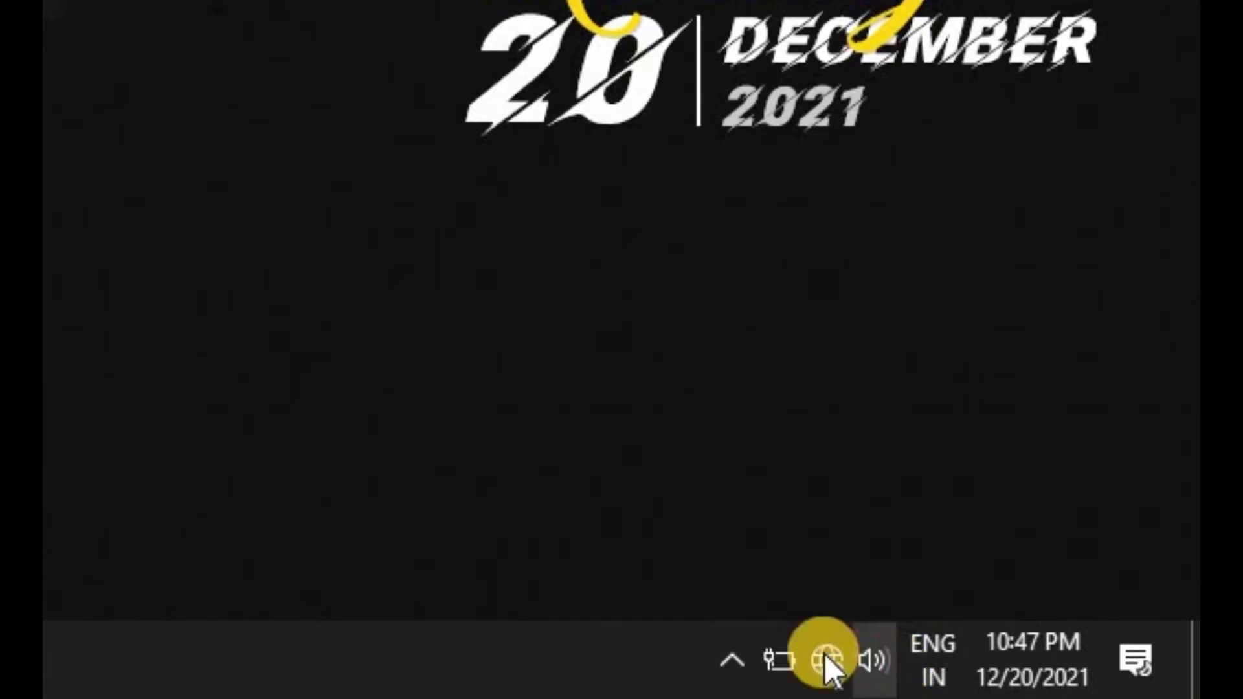
Move the network, volume and battery icons into the hidden icons list and back onto the taskbar
left_click(736, 654)
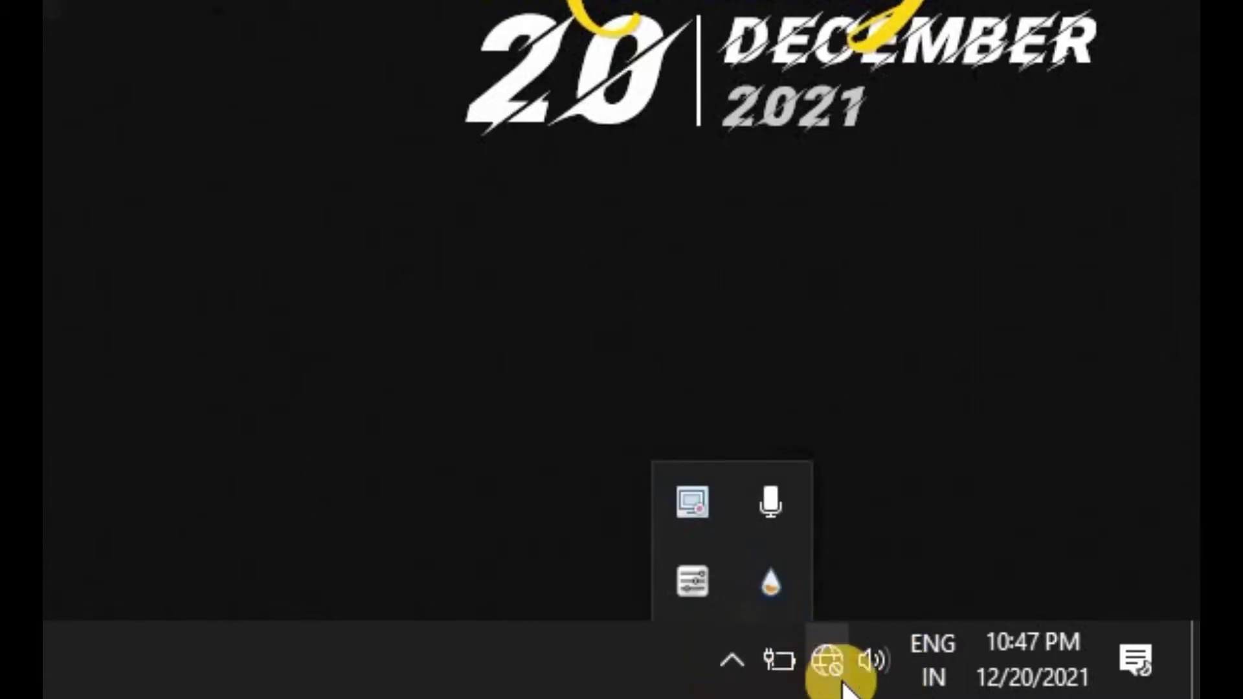
mouse_move(832, 660)
left_mouse_down()
mouse_move(809, 624)
mouse_move(758, 591)
mouse_move(771, 576)
left_mouse_up()
left_click_drag(887, 670, 842, 582)
left_click(868, 655)
left_click(874, 658)
left_click_drag(872, 508, 922, 676)
left_click_drag(841, 575, 892, 685)
left_click_drag(712, 584, 861, 692)
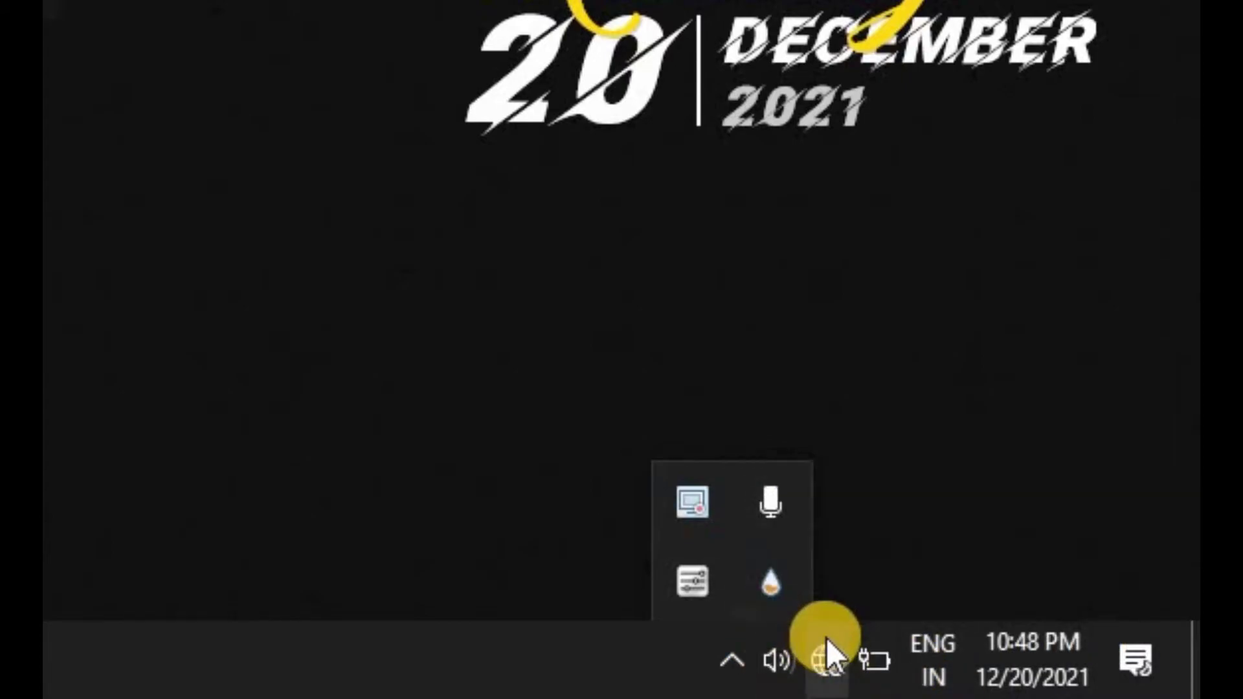
Show and hide the hidden icons list, and view the available keyboard input languages
left_click(730, 662)
left_click(726, 655)
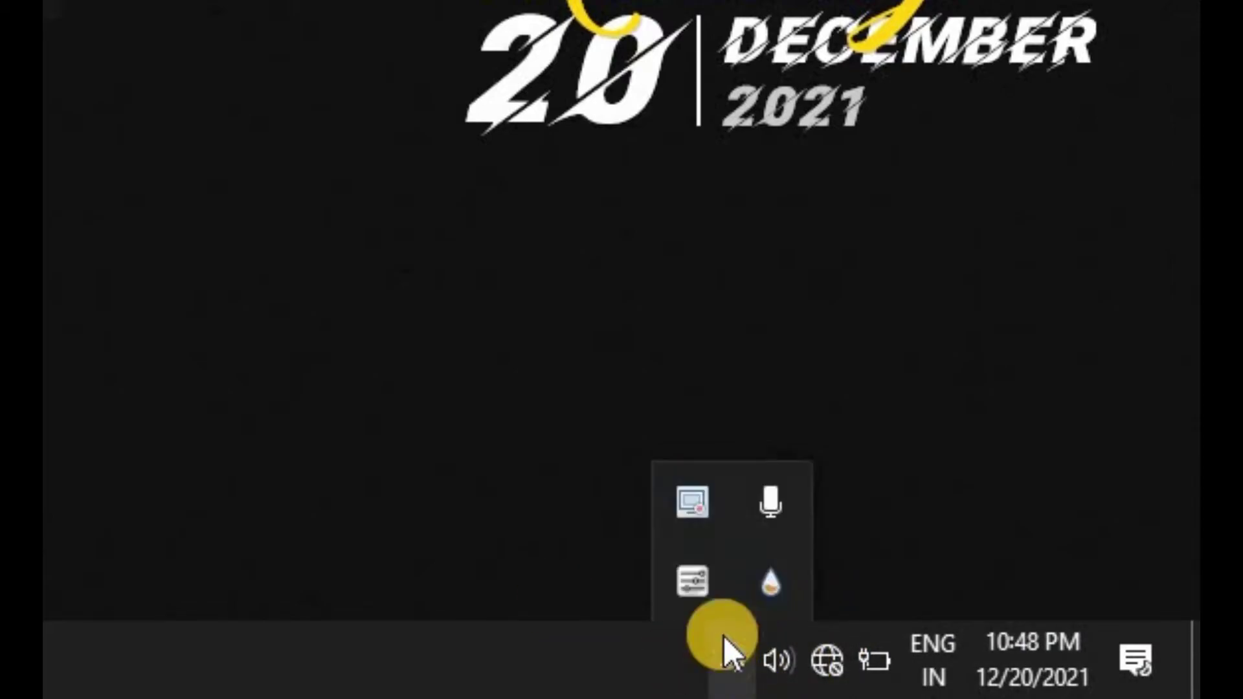
left_click(721, 659)
left_click(720, 659)
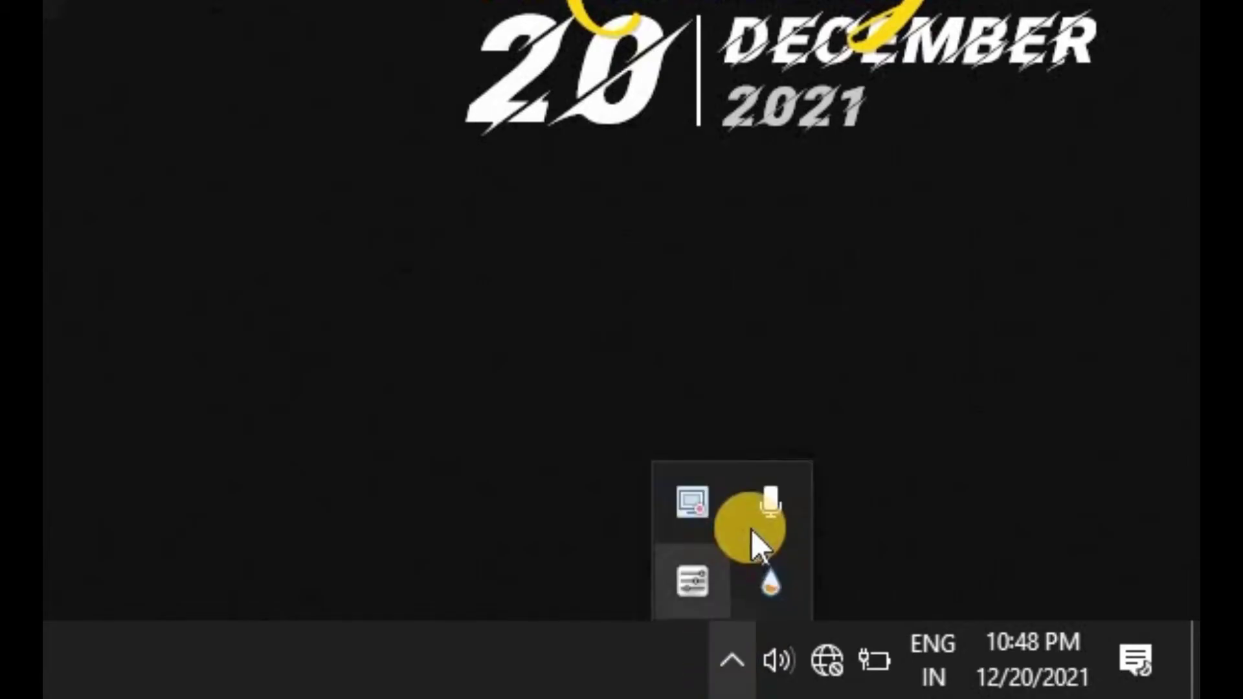
left_click(349, 680)
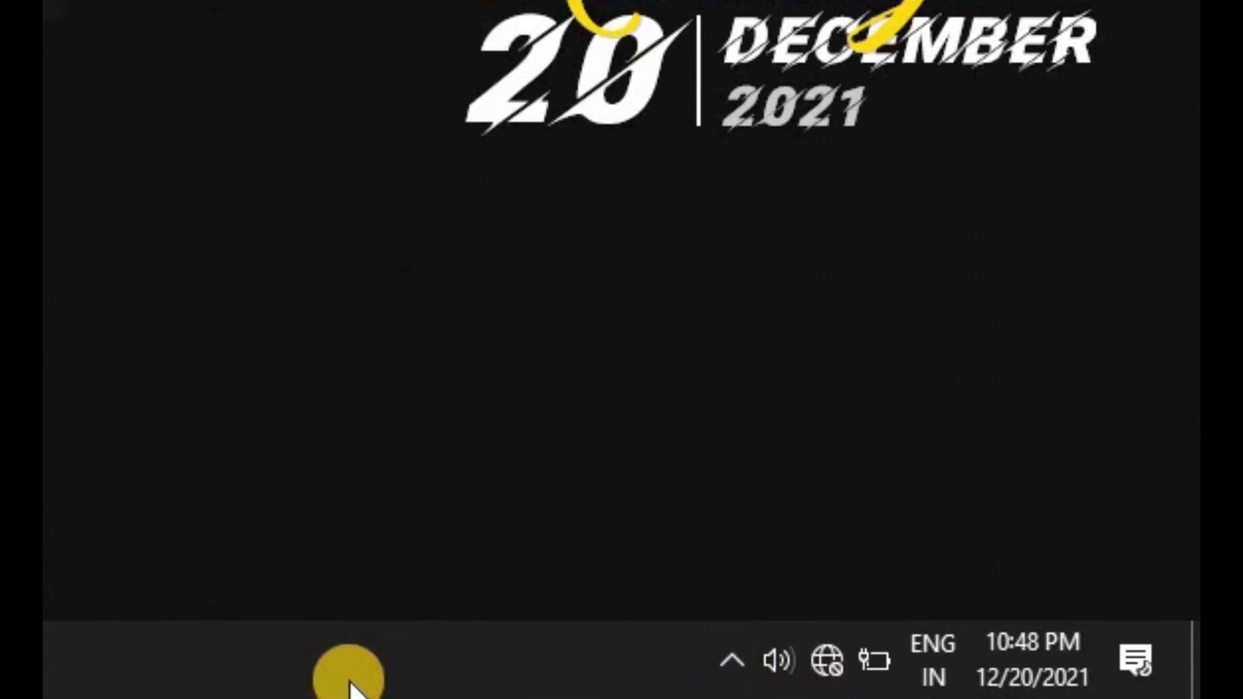
left_click(953, 650)
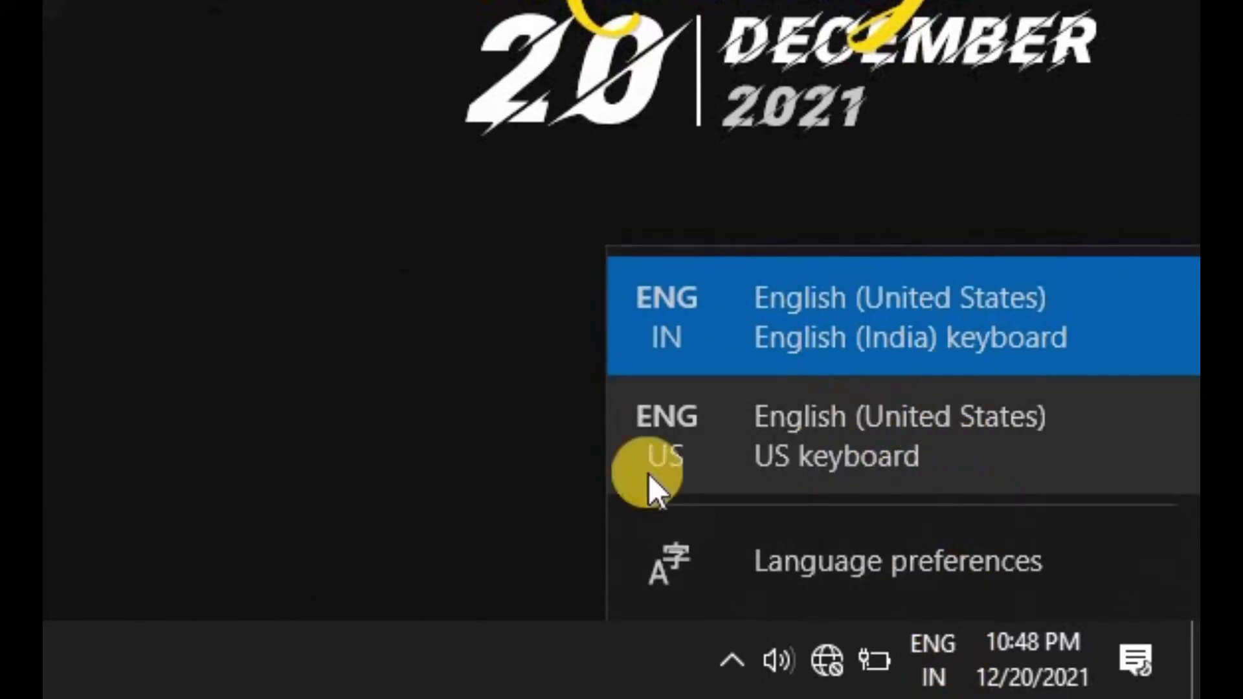
left_click(1020, 642)
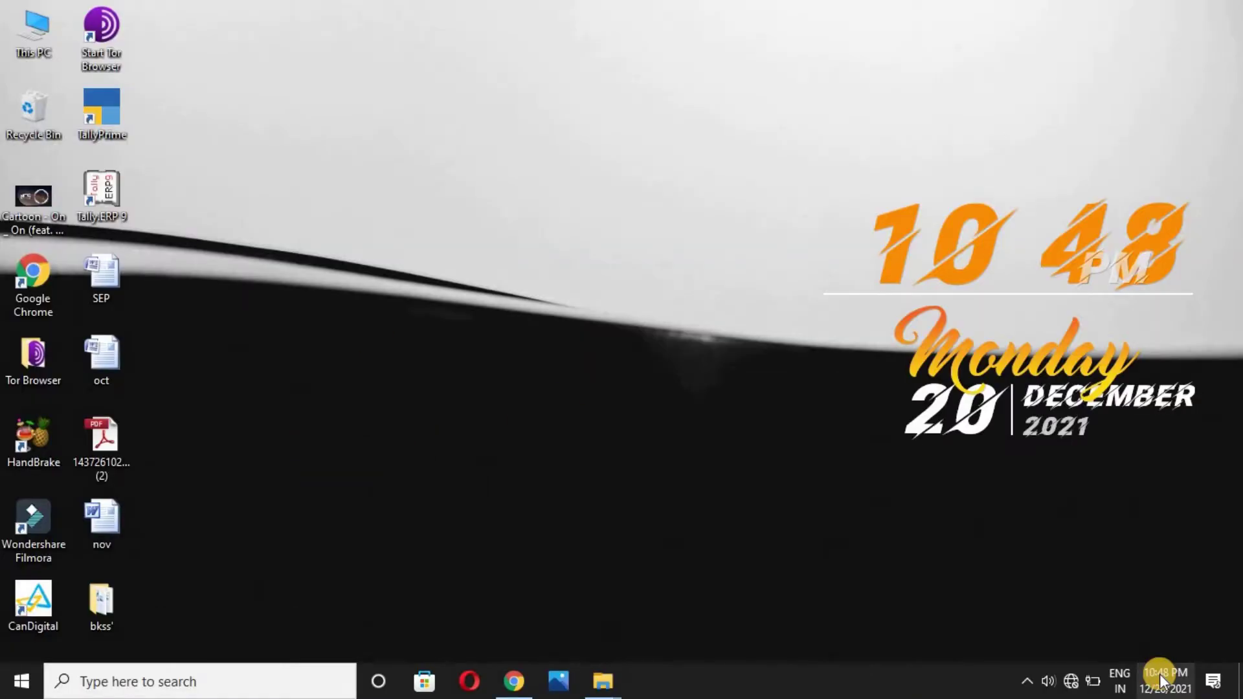
Open the calendar from the taskbar clock and browse back through the months of 2021
left_click(1160, 674)
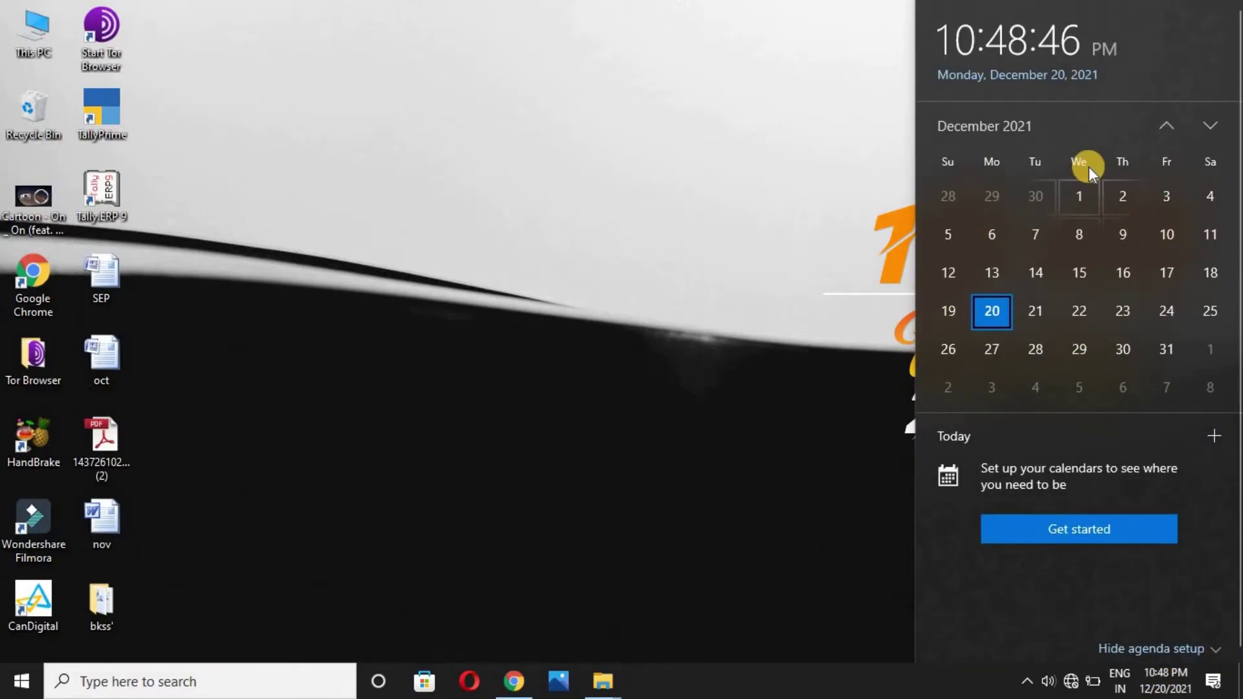
left_click(1173, 130)
left_click(1173, 130)
left_click(1173, 130)
left_click(1173, 130)
left_click(1173, 130)
left_click(1173, 130)
left_click(1172, 128)
left_click(1171, 129)
double_click(1170, 128)
double_click(1171, 128)
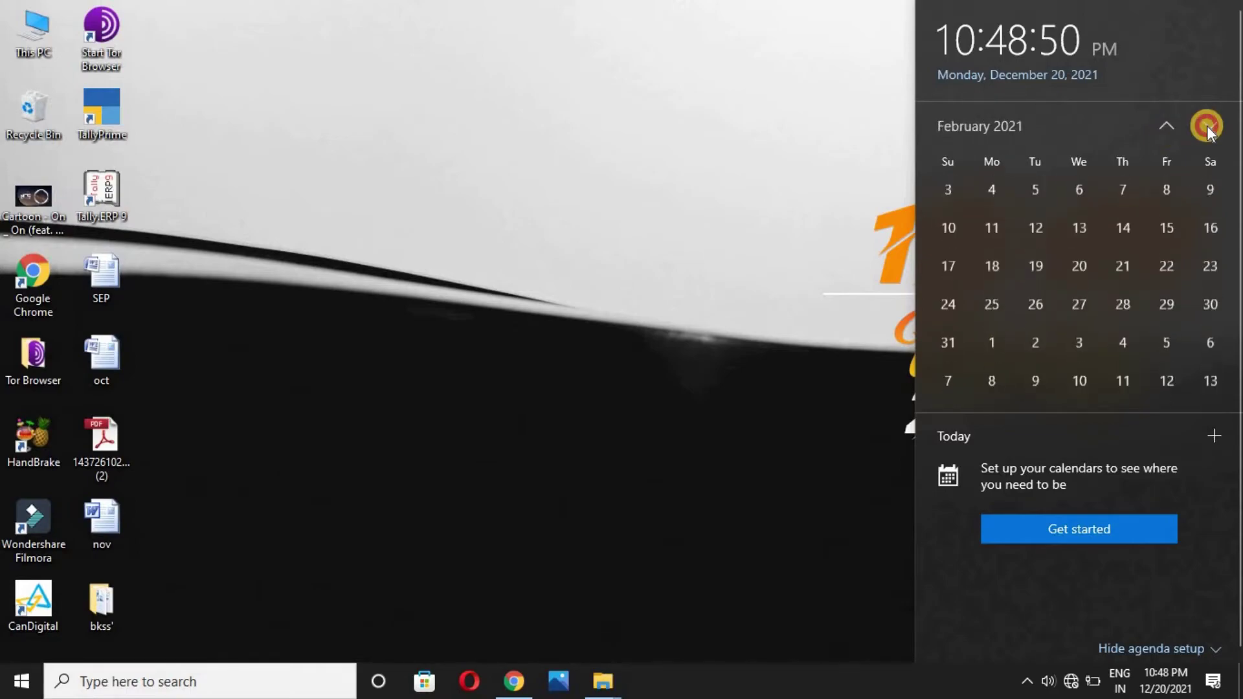
Browse the calendar forward through the following months and close it
double_click(1210, 126)
left_click(1209, 126)
double_click(1211, 127)
left_click(1210, 127)
double_click(1210, 126)
left_click(1211, 127)
double_click(1210, 127)
left_click(1210, 127)
double_click(1211, 127)
left_click(421, 281)
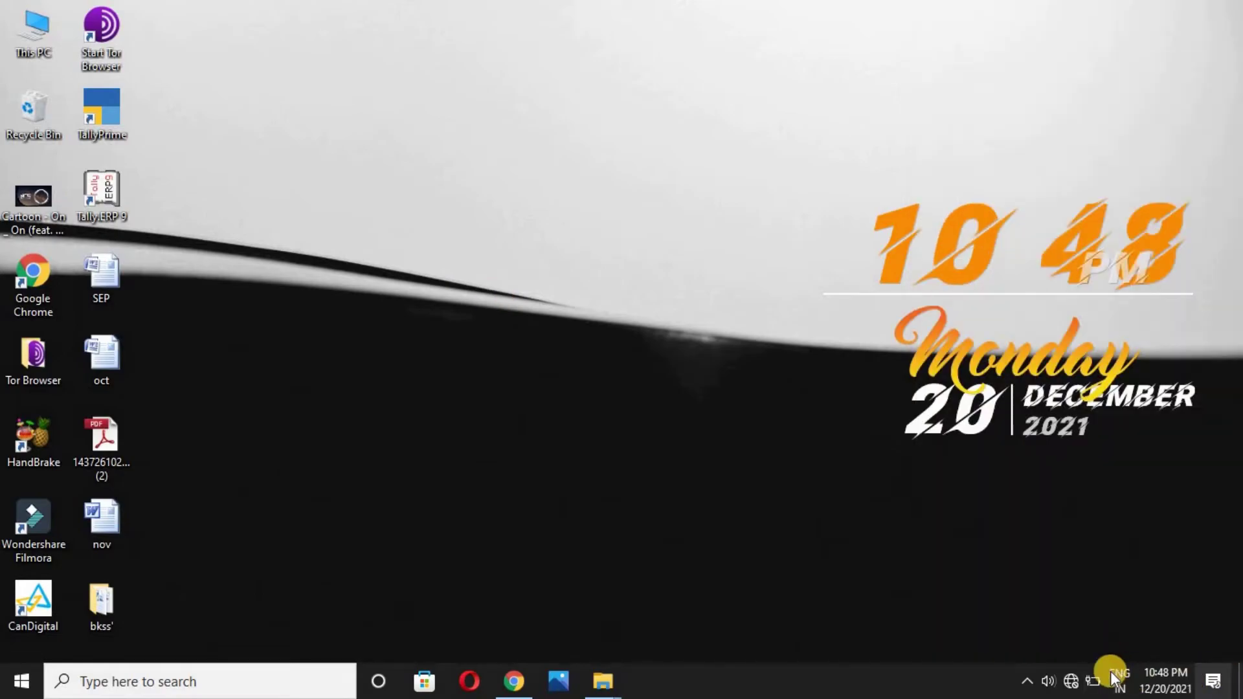
Open the action center, raise the screen brightness slightly and close it
left_click(1214, 684)
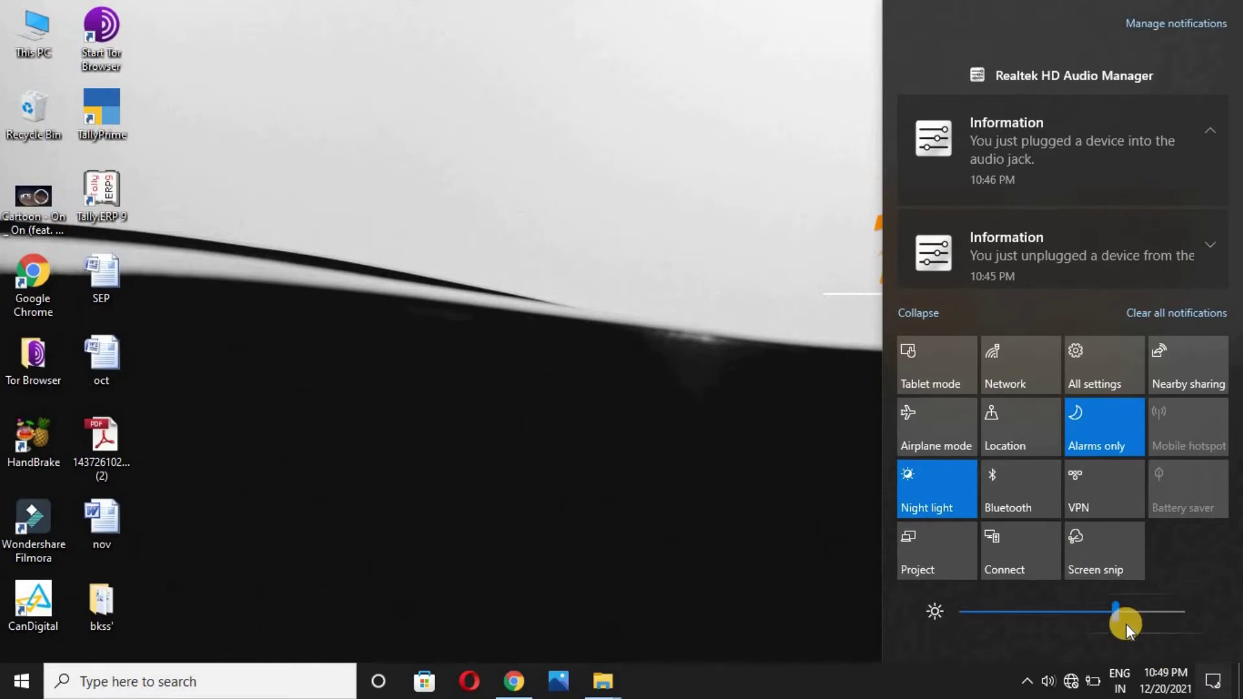
mouse_move(1116, 614)
left_mouse_down()
mouse_move(956, 616)
mouse_move(1126, 621)
left_mouse_up()
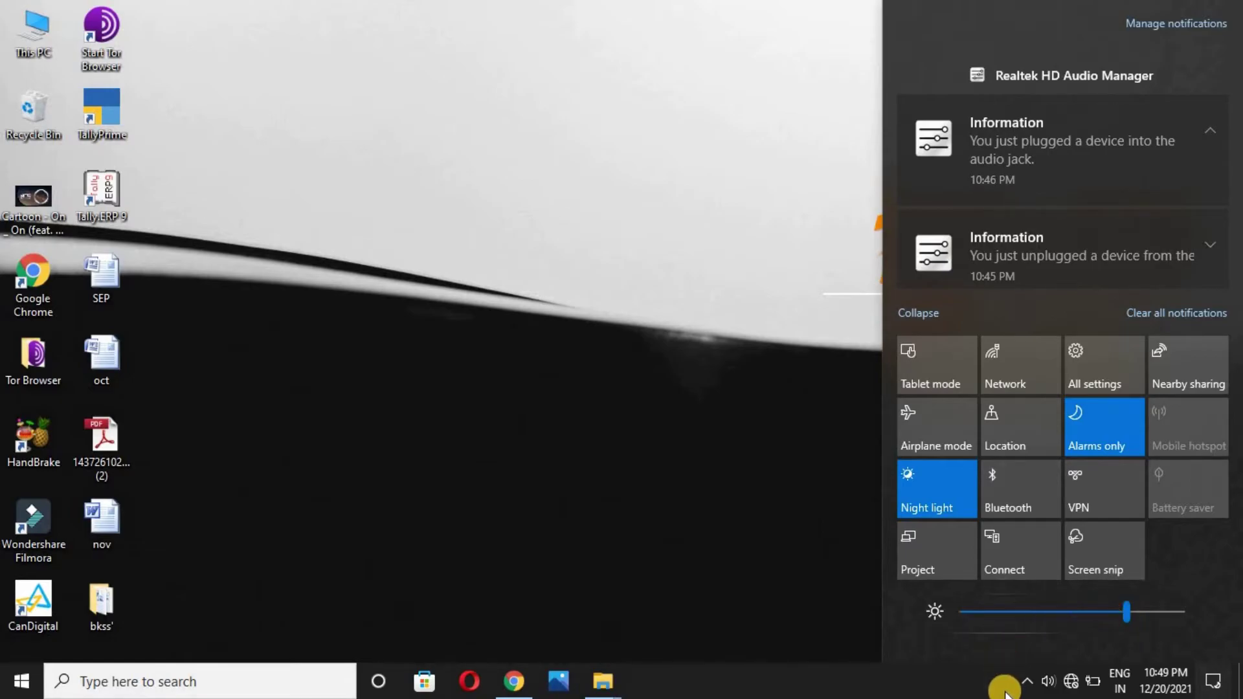
left_click(930, 691)
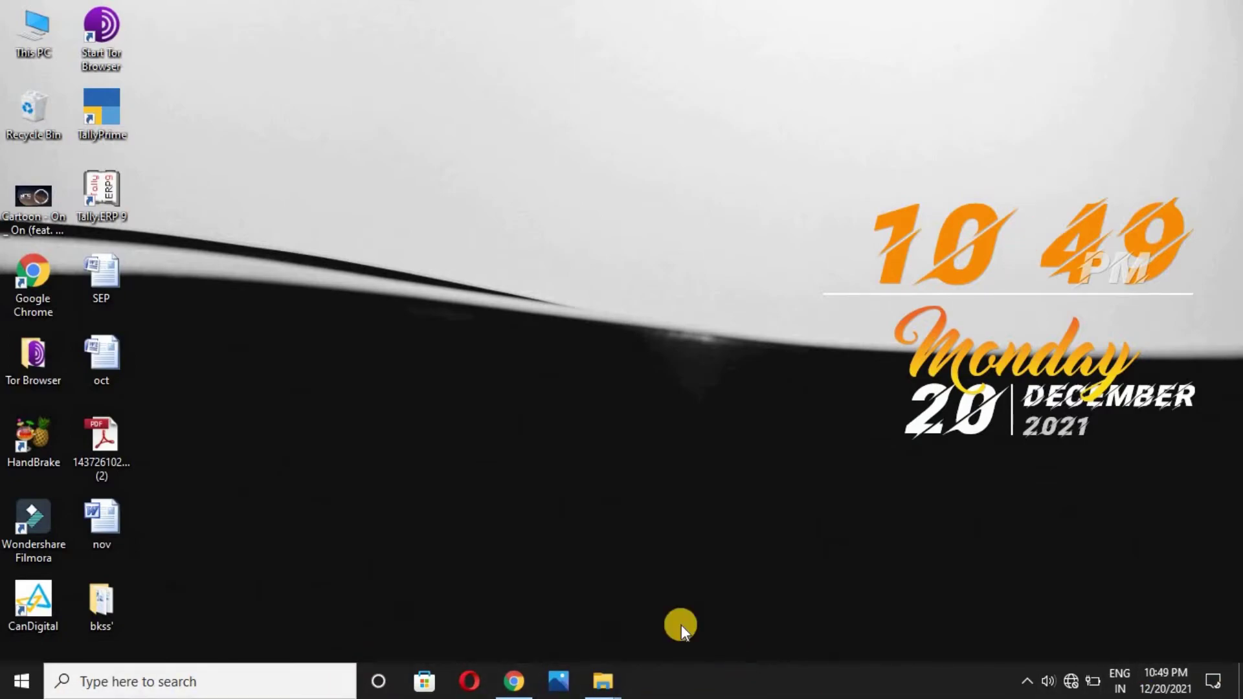
Open the taskbar settings and turn on automatic hiding of the taskbar in desktop mode
right_click(690, 671)
left_click(711, 651)
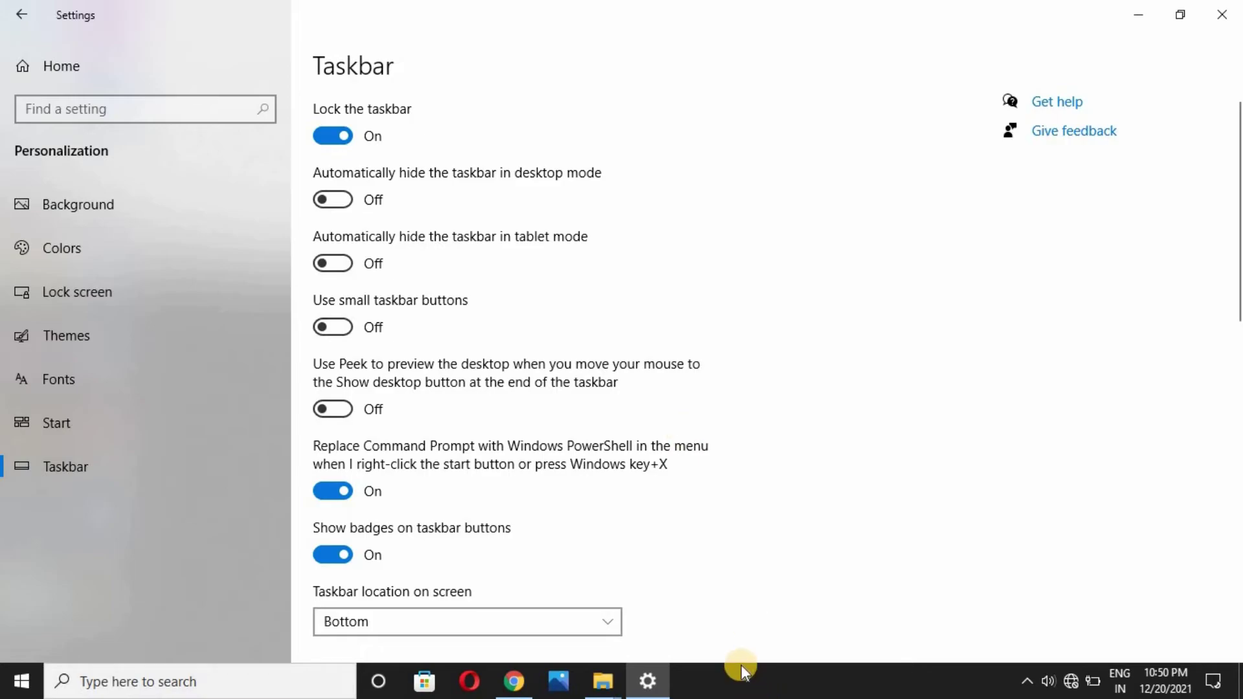
left_click(334, 199)
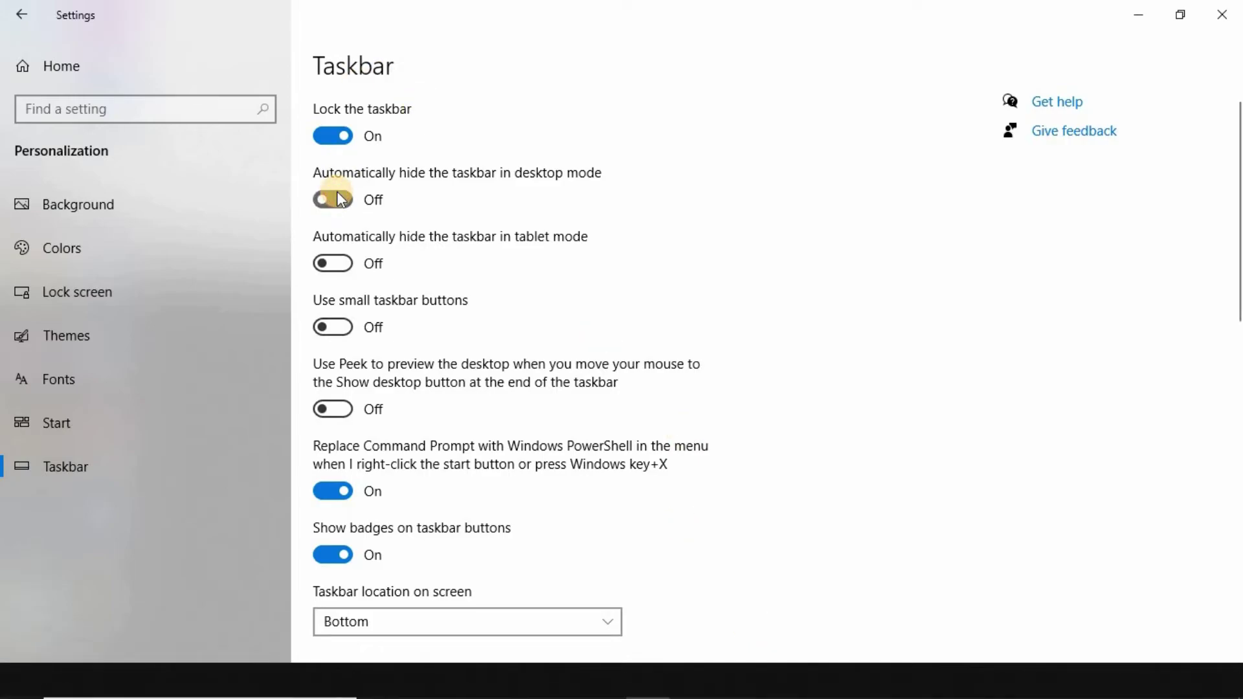
Minimize the Settings window, refresh the desktop and reveal the auto-hidden taskbar
left_click(1138, 13)
right_click(624, 144)
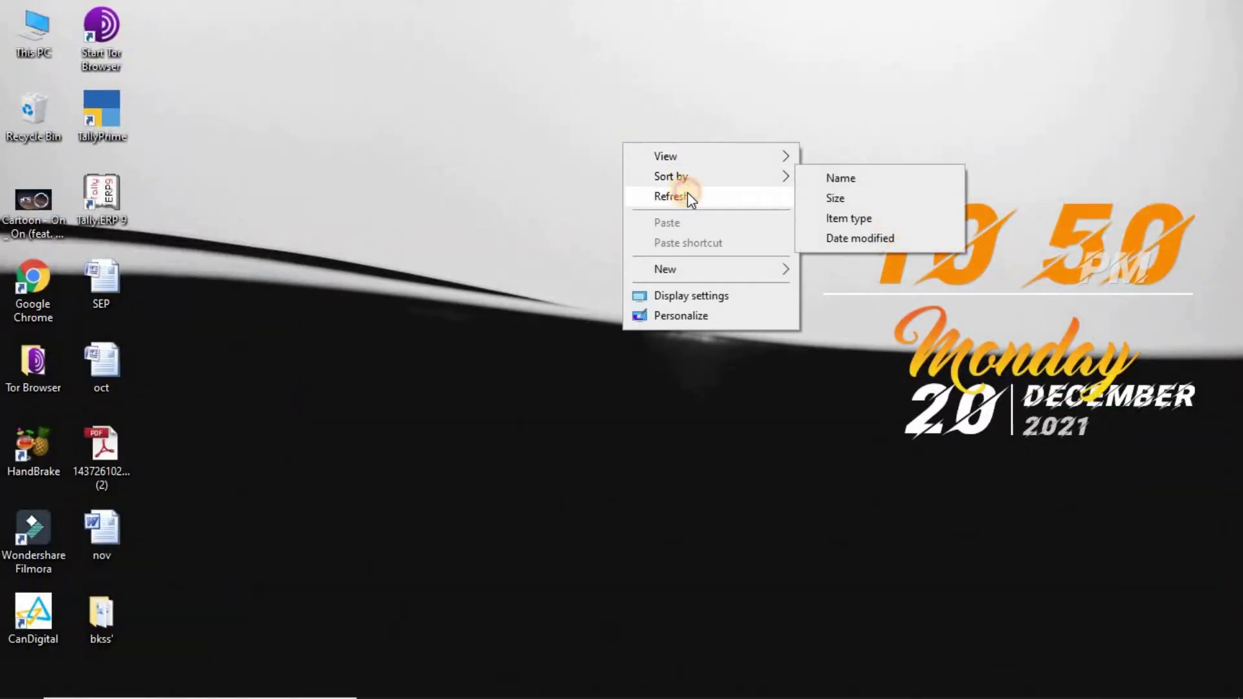
left_click(683, 196)
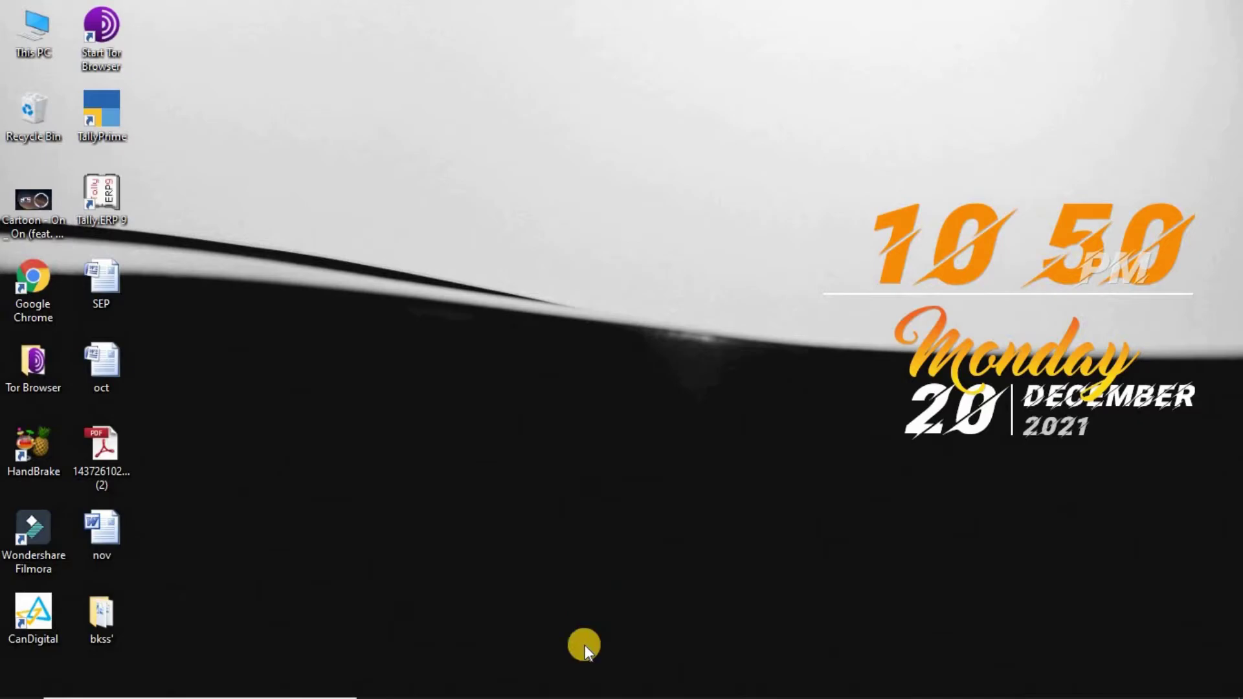
mouse_move(582, 697)
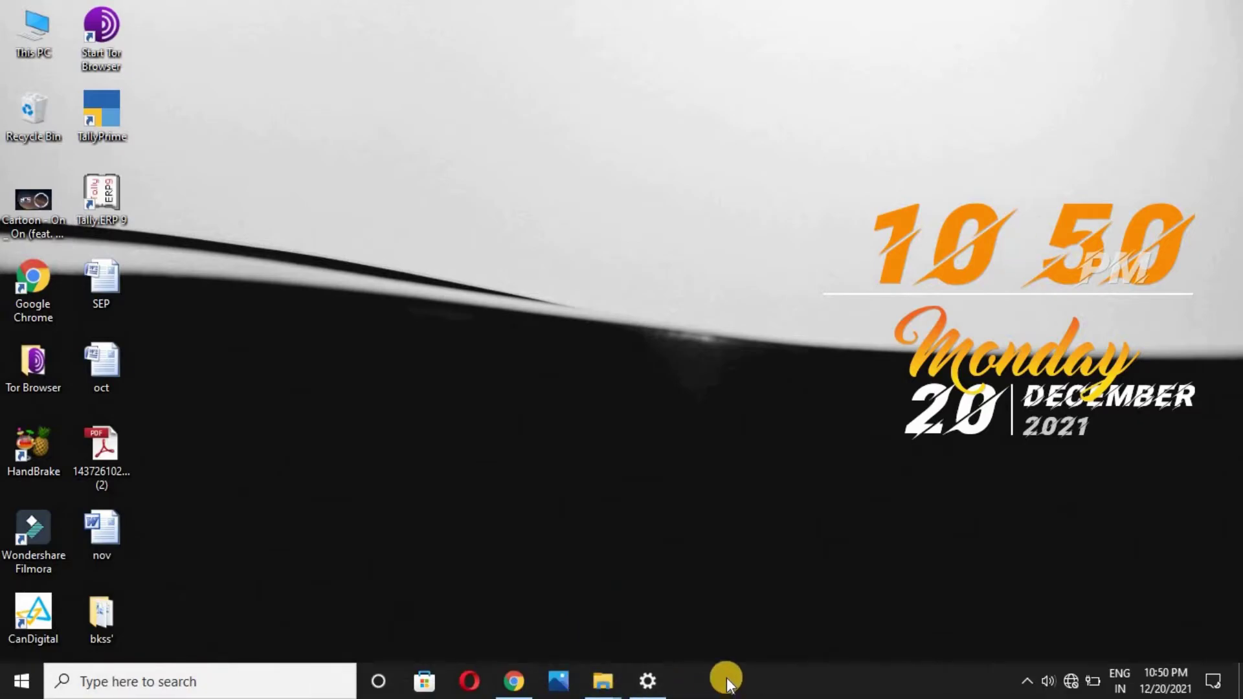
Reopen the taskbar settings and turn off automatic hiding of the taskbar in desktop mode
right_click(710, 676)
left_click(752, 637)
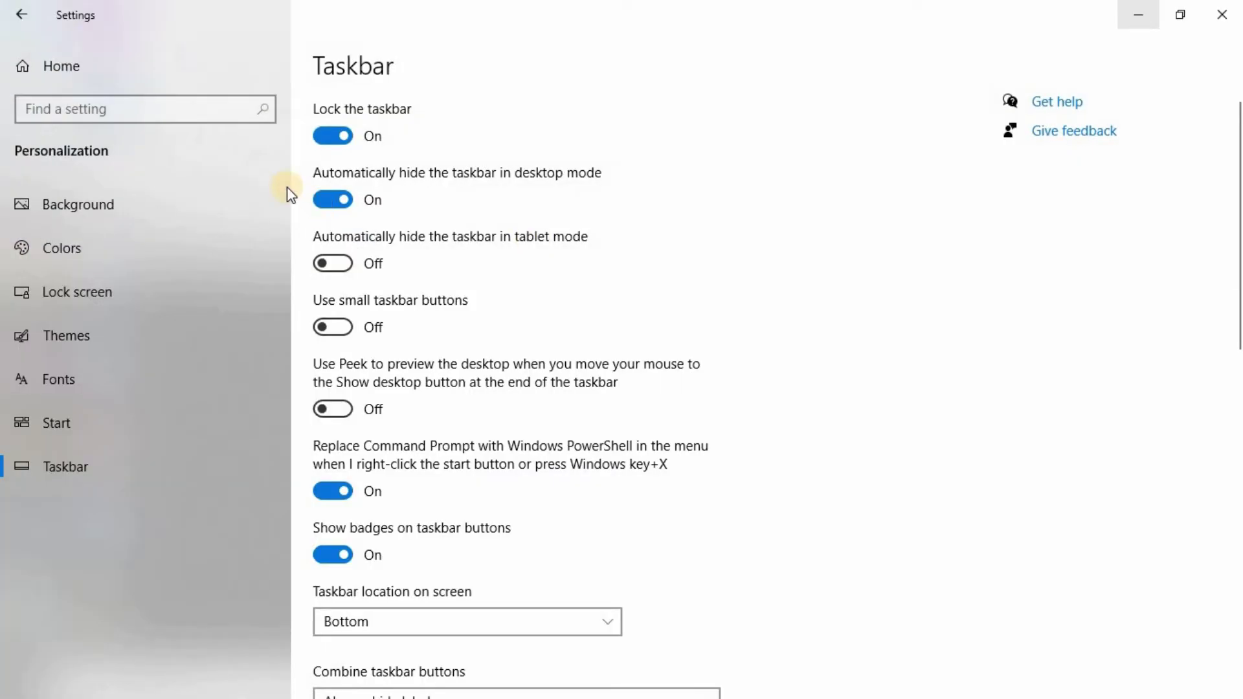
left_click(332, 206)
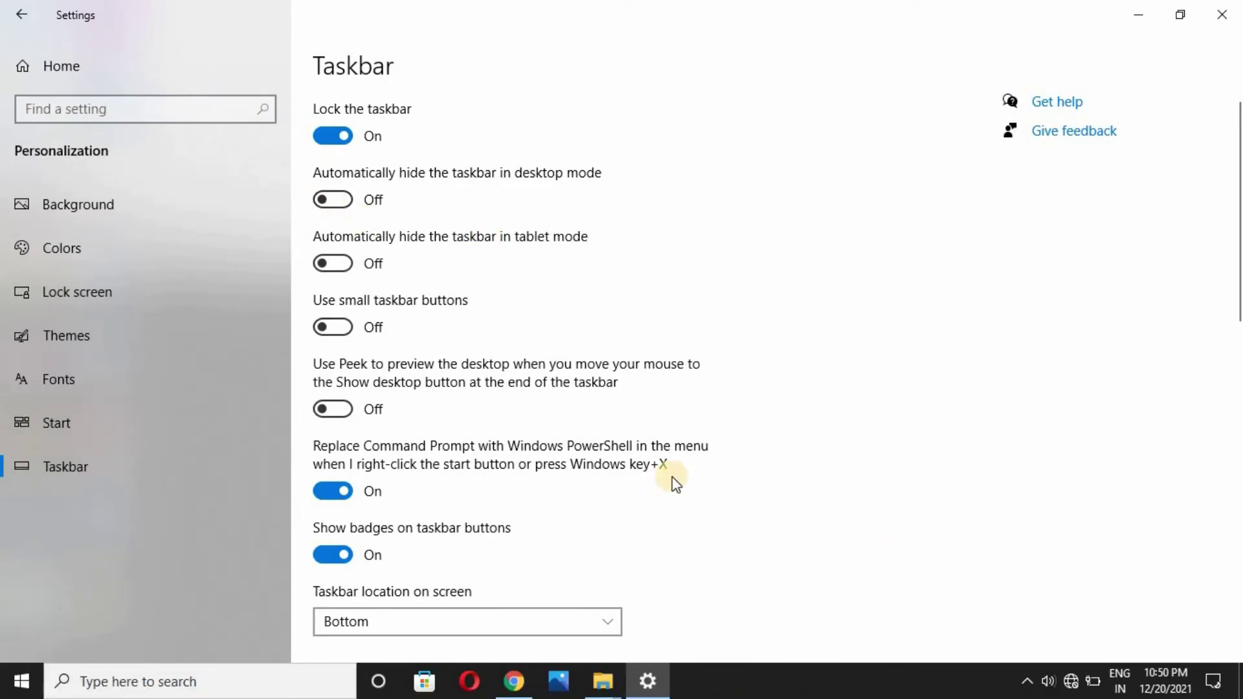
Turn on small taskbar buttons and turn them off again
left_click(347, 324)
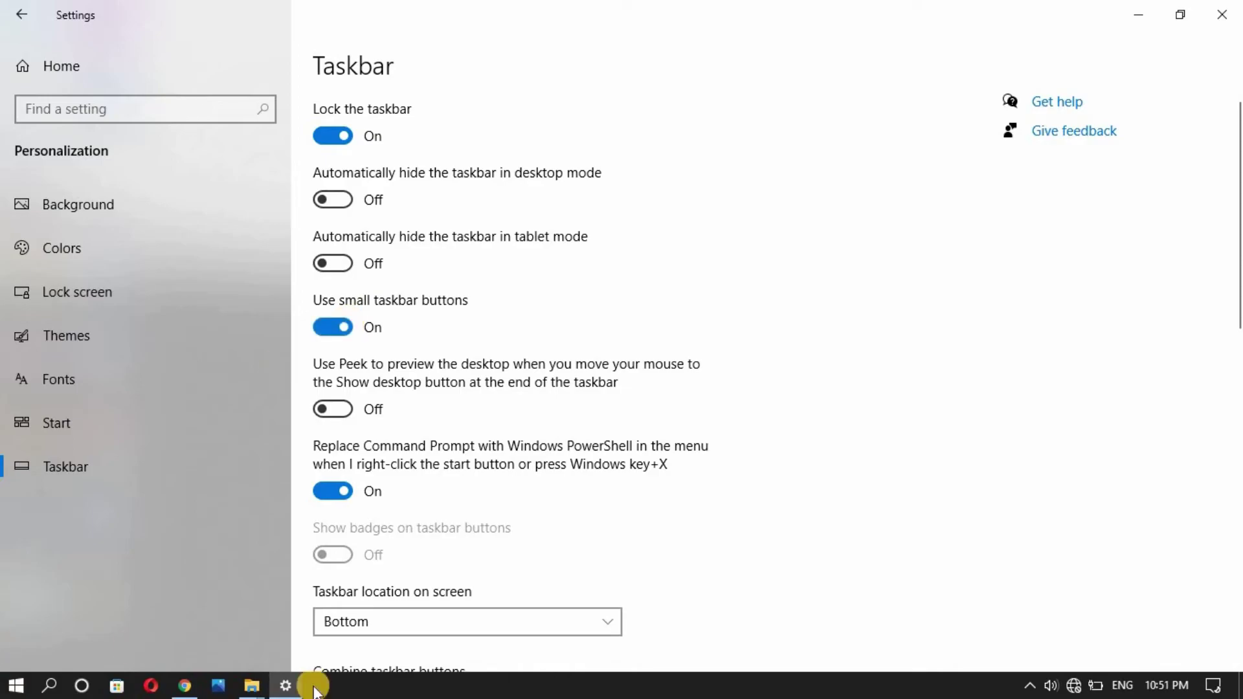
left_click(334, 327)
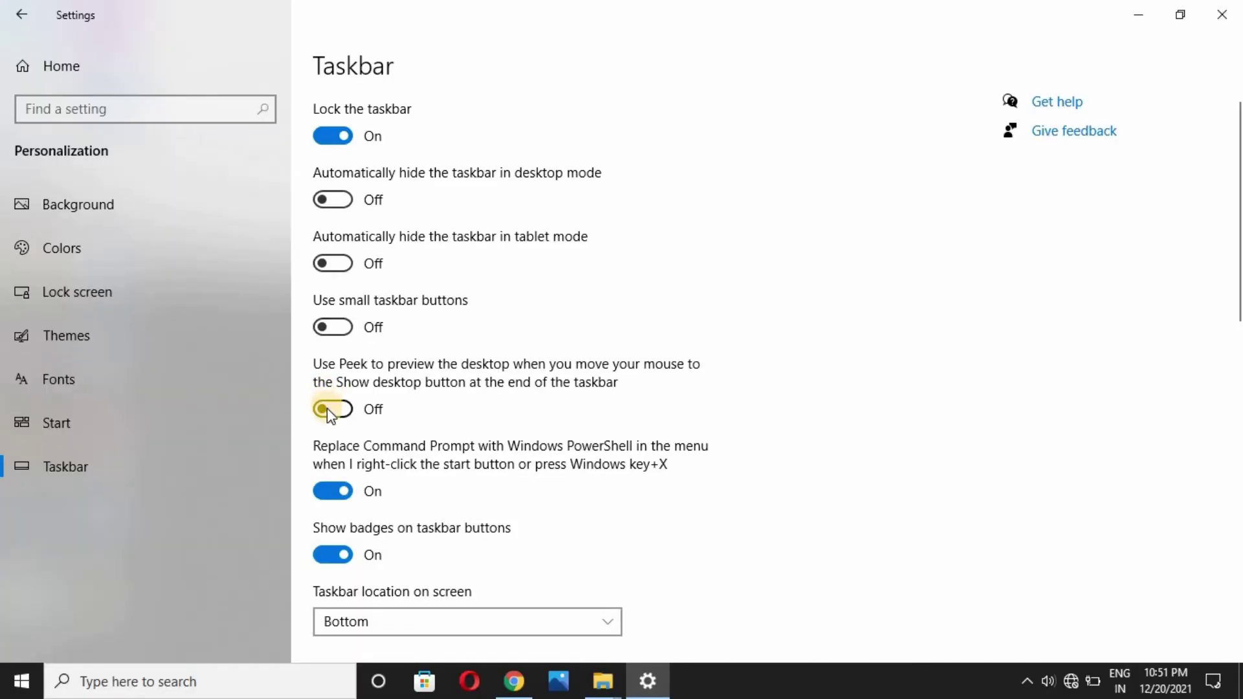
Turn on Peek for previewing the desktop and try it at the end of the taskbar
left_click(328, 409)
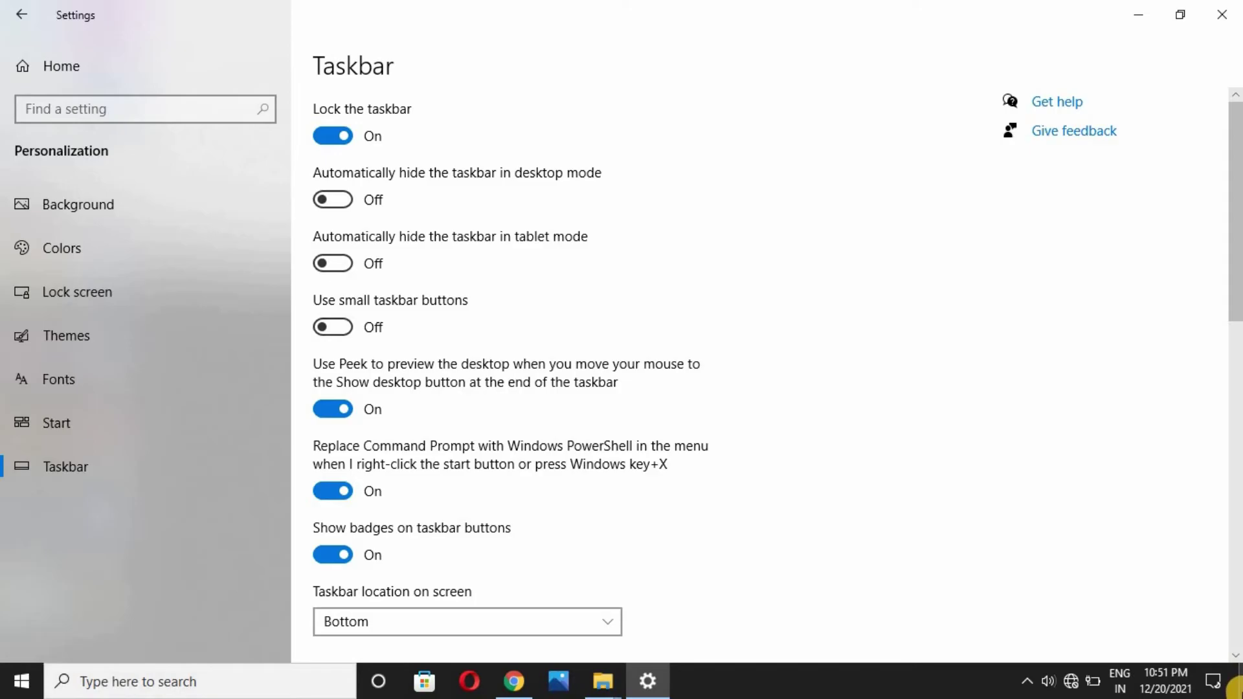
mouse_move(1235, 688)
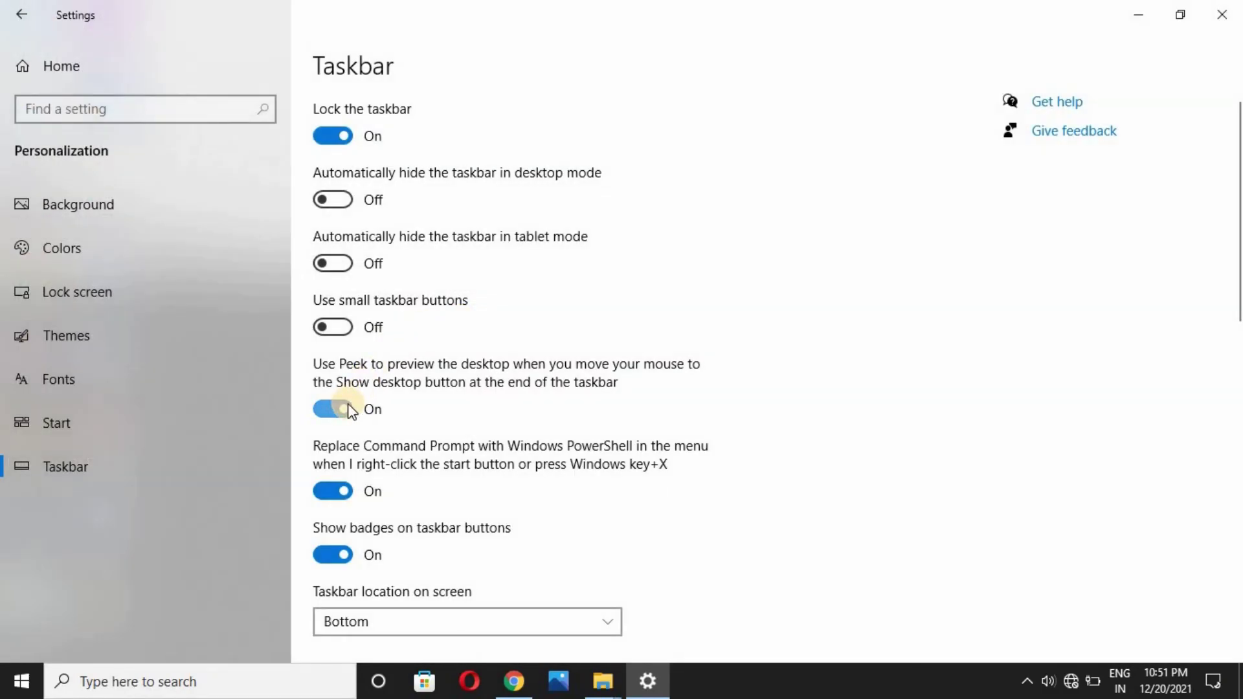
Set the taskbar location on screen to Top
scroll(347, 403, "down", 5)
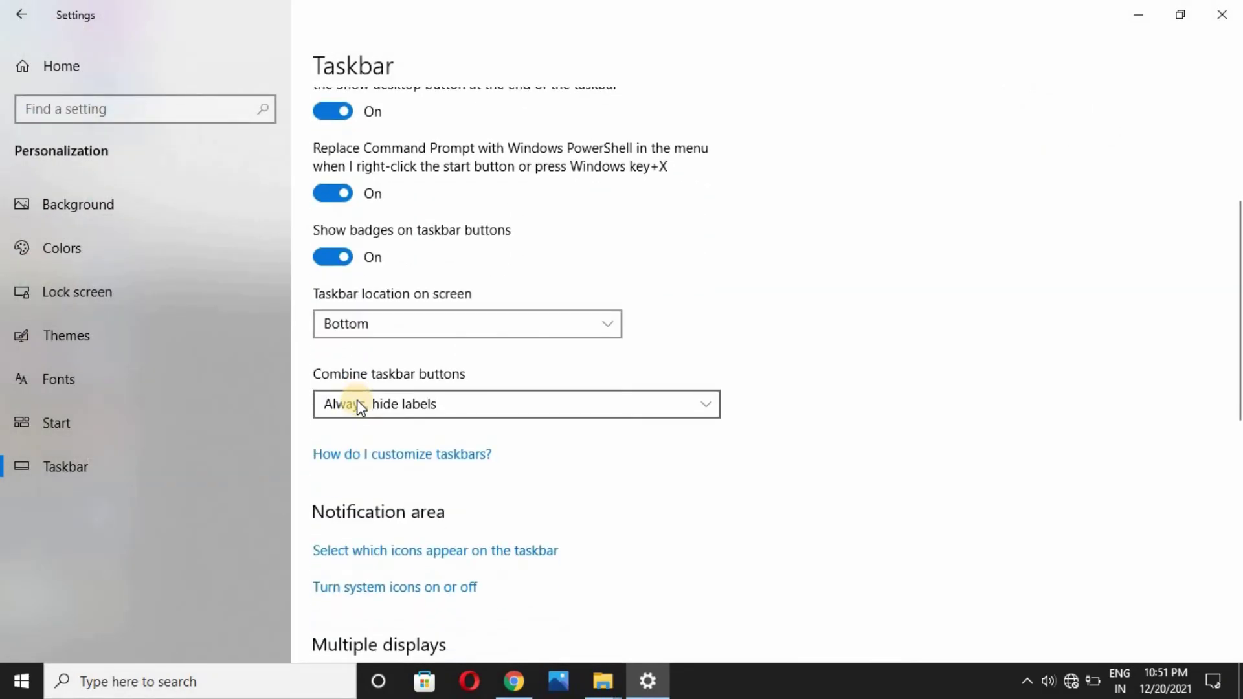
left_click(380, 326)
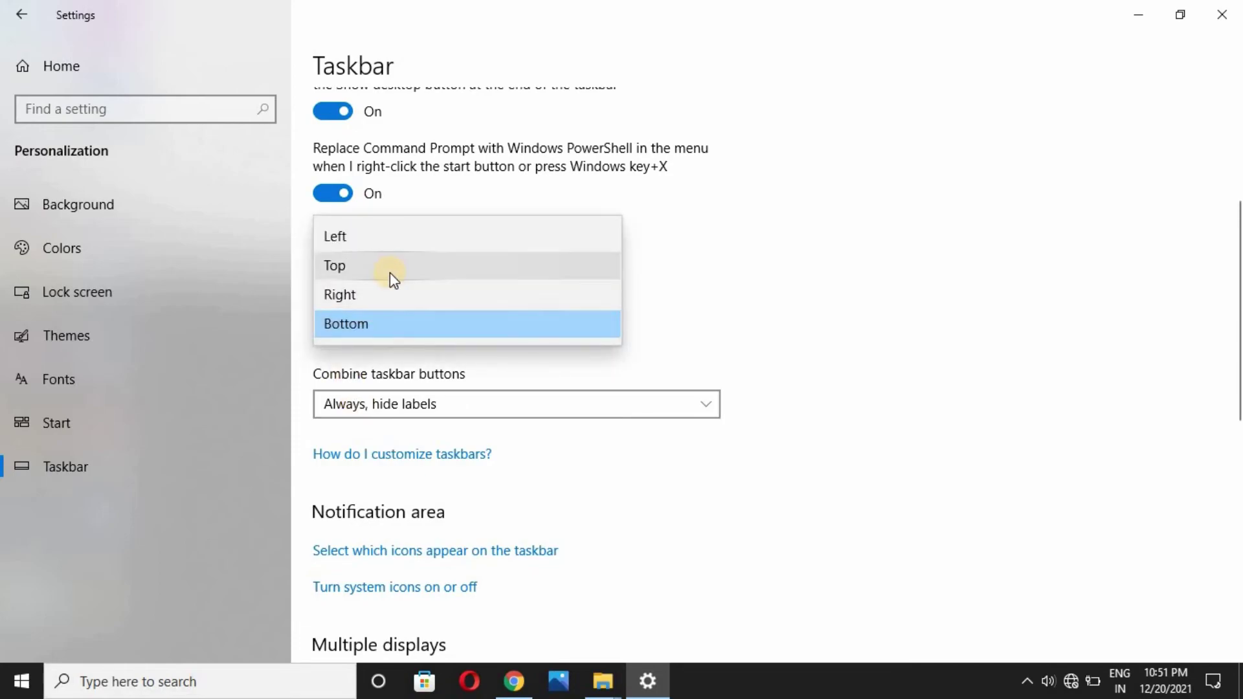
left_click(390, 273)
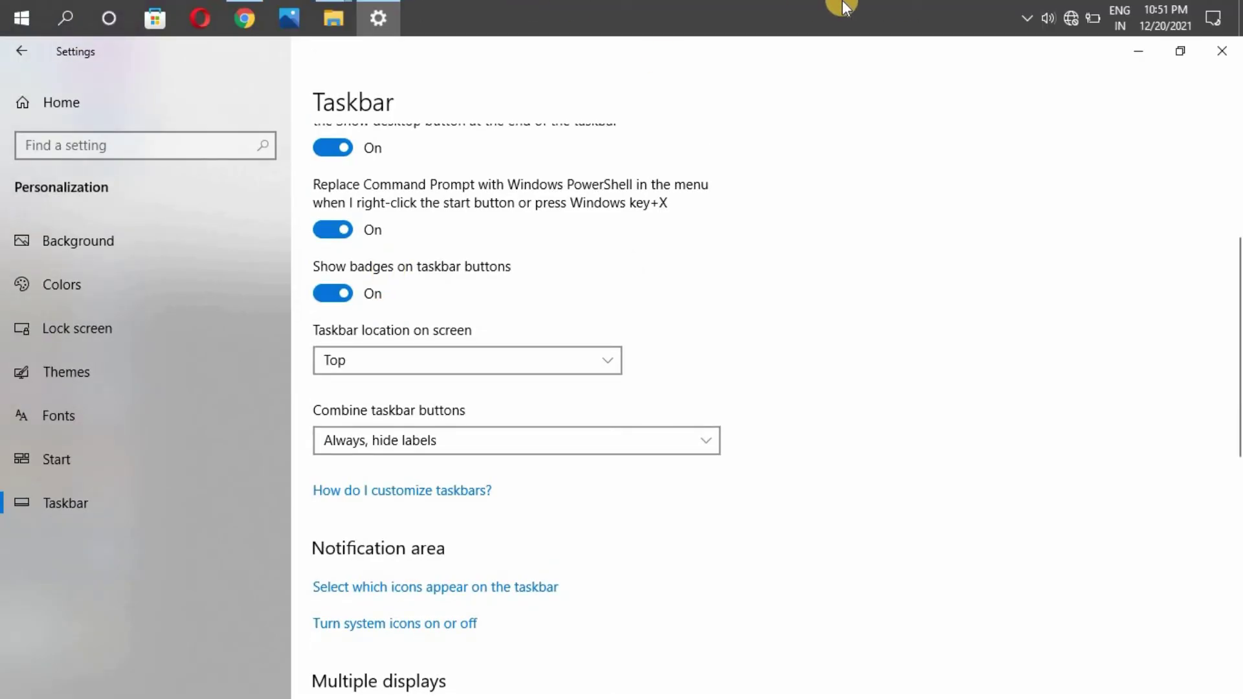
Try the taskbar location on screen at Right and after that at Left
left_click(484, 359)
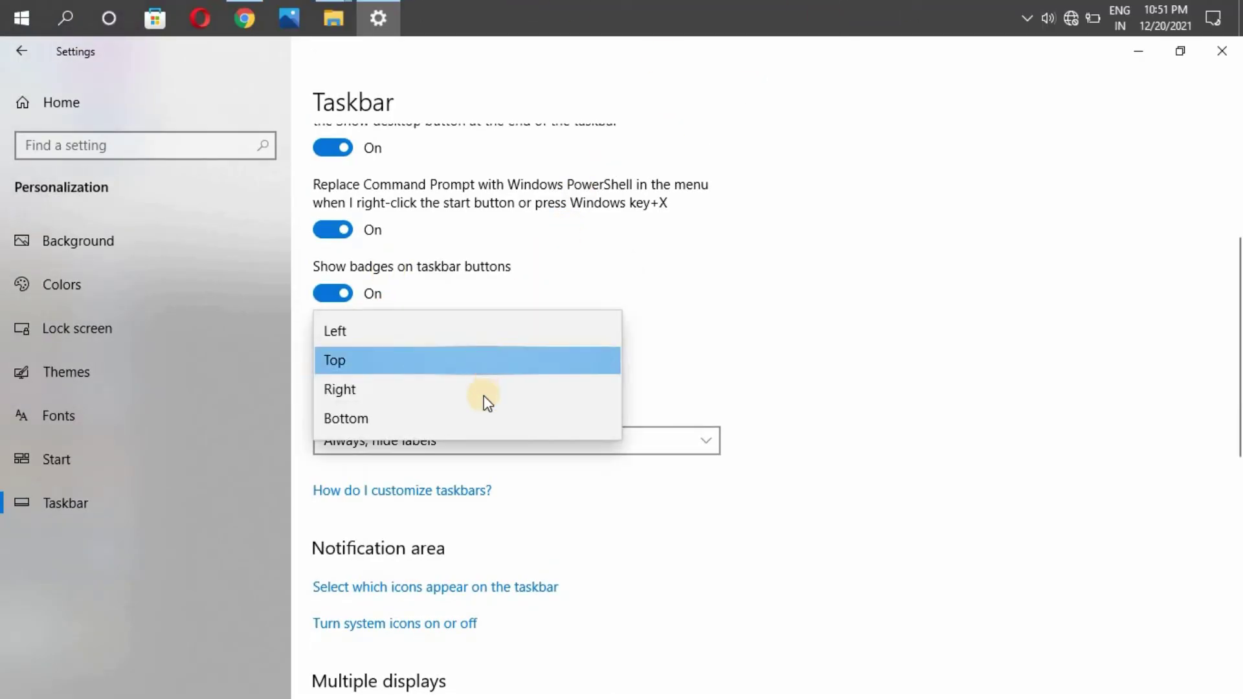
left_click(484, 390)
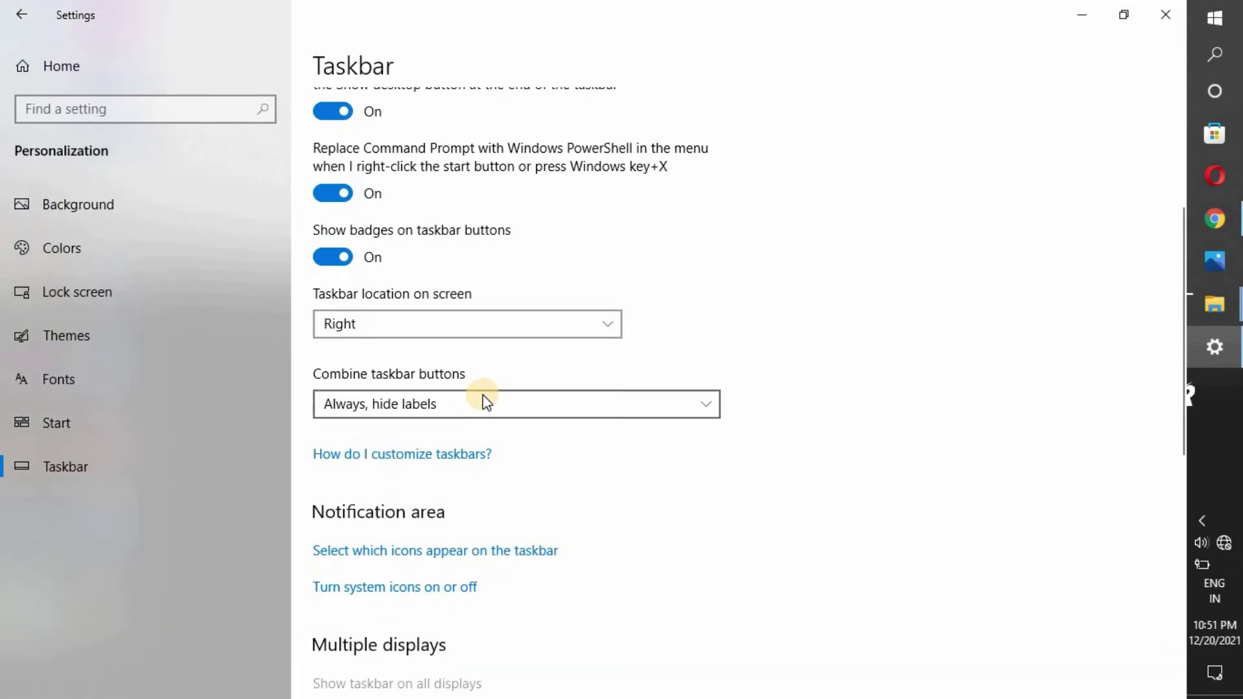
left_click(494, 321)
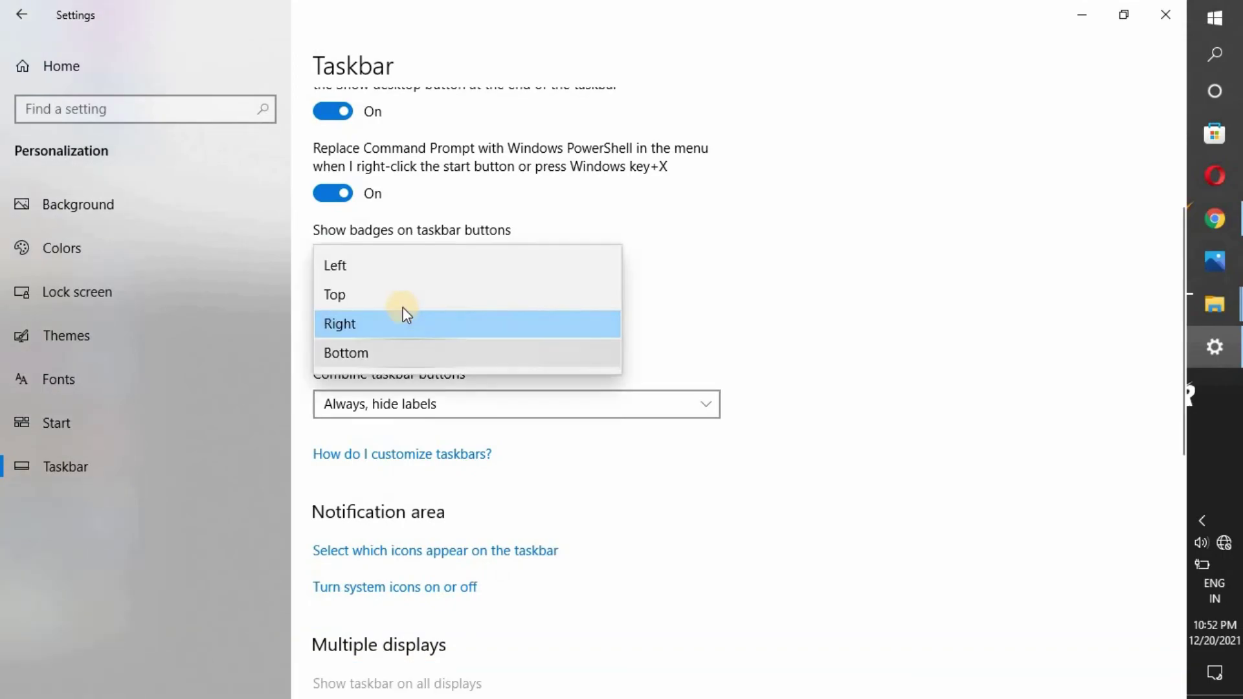
left_click(410, 271)
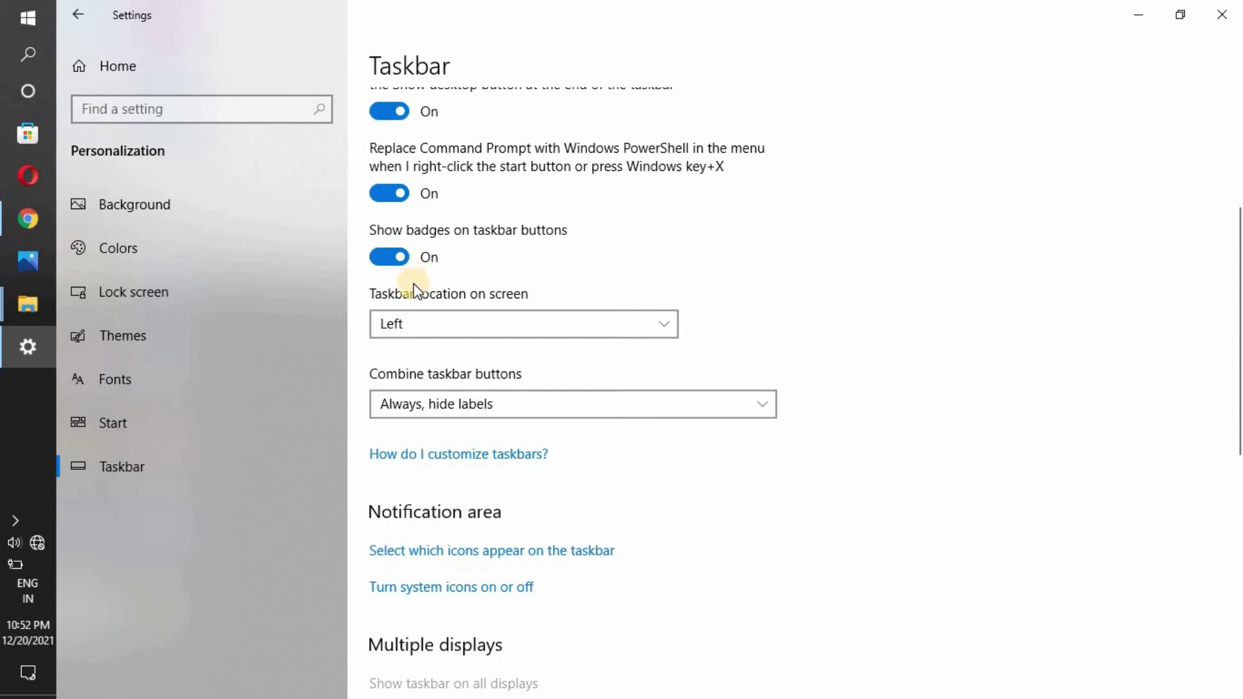
Set the taskbar location on screen back to Bottom and minimize the Settings window
left_click(493, 324)
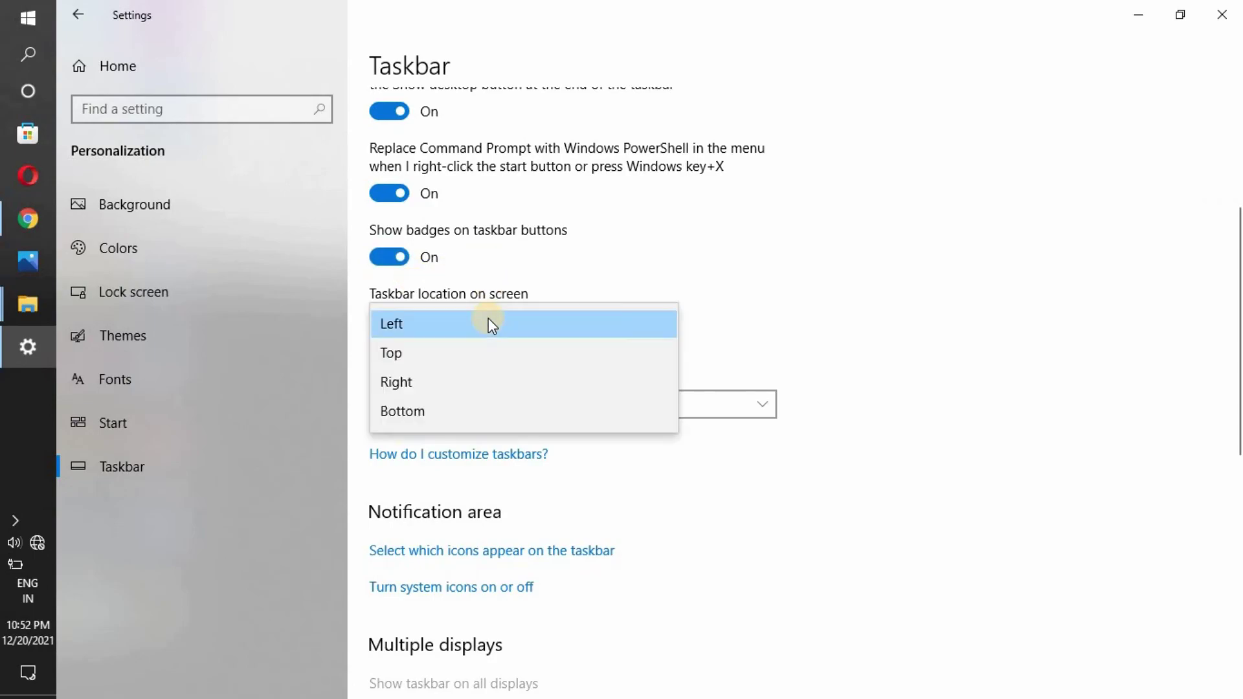
left_click(494, 413)
left_click(1155, 9)
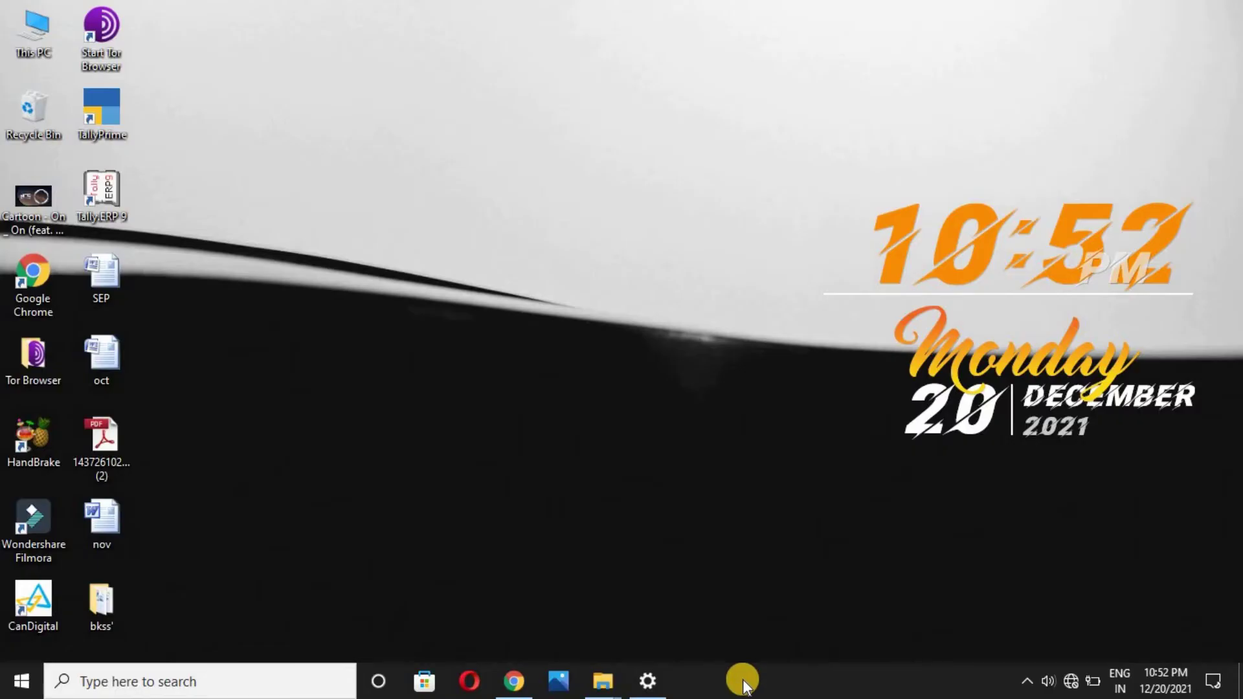
Hide both the Cortana button and the search box from the taskbar
right_click(744, 685)
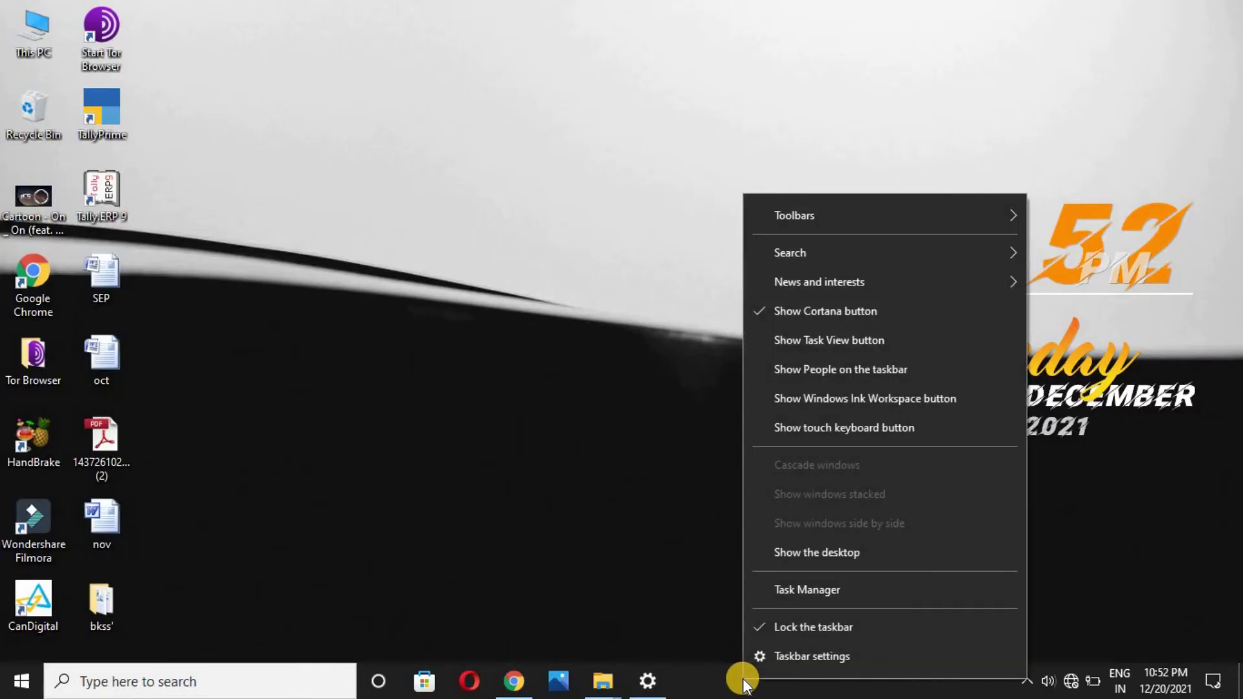
left_click(829, 320)
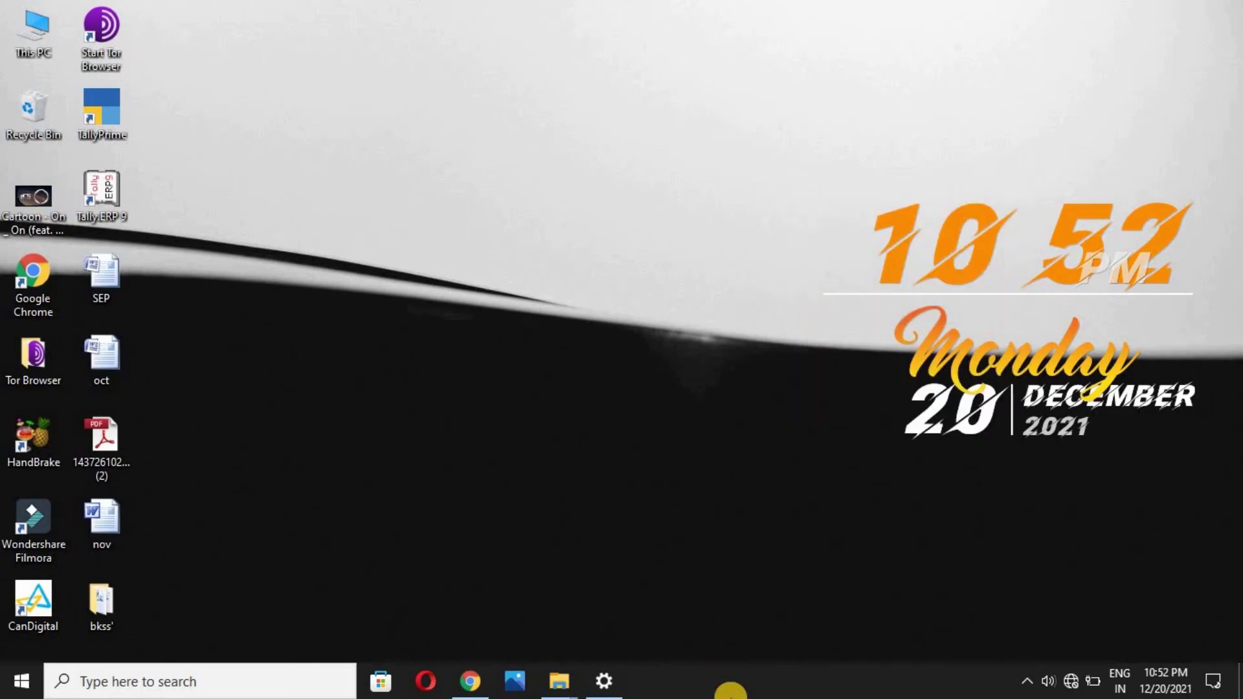
right_click(730, 691)
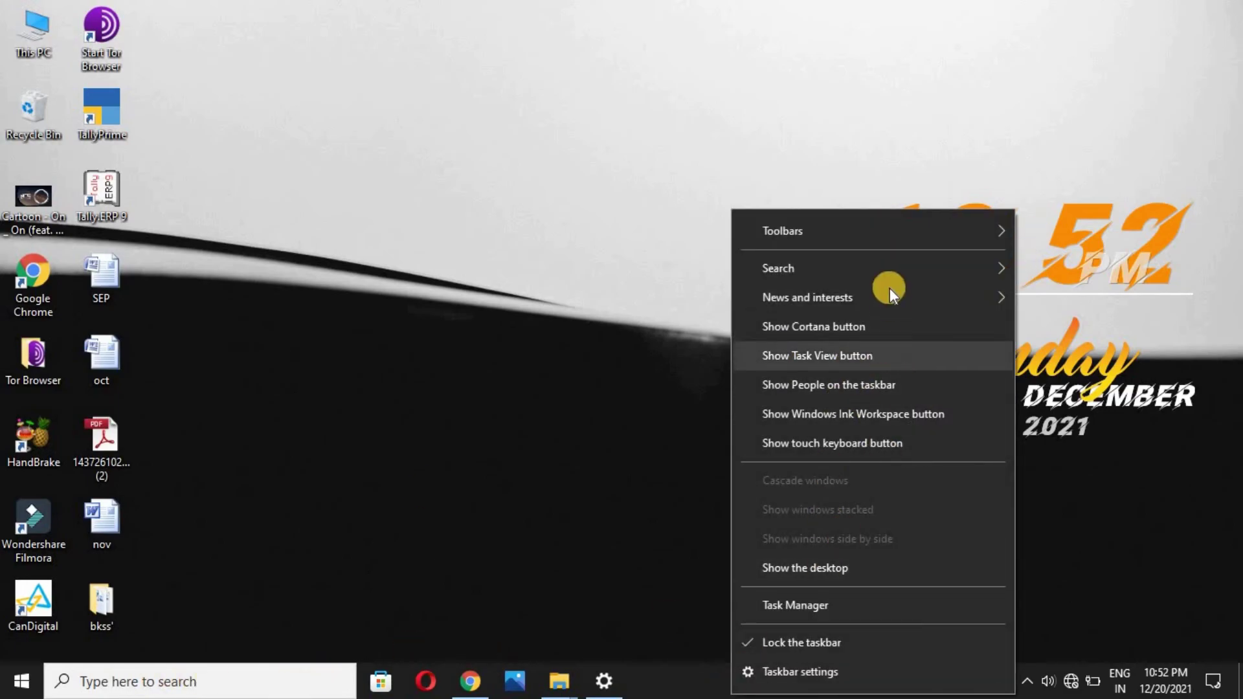
mouse_move(855, 278)
left_click(1055, 270)
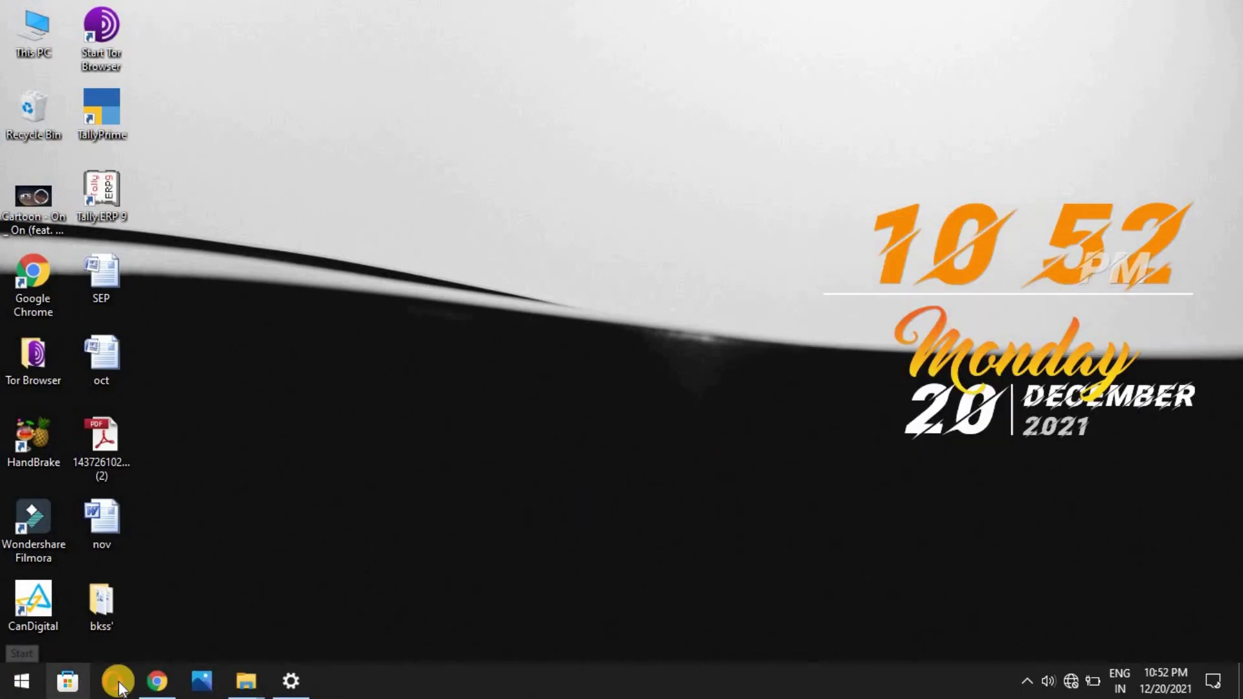
Unpin Microsoft Store from the taskbar and refresh the desktop
left_click(65, 688)
right_click(65, 687)
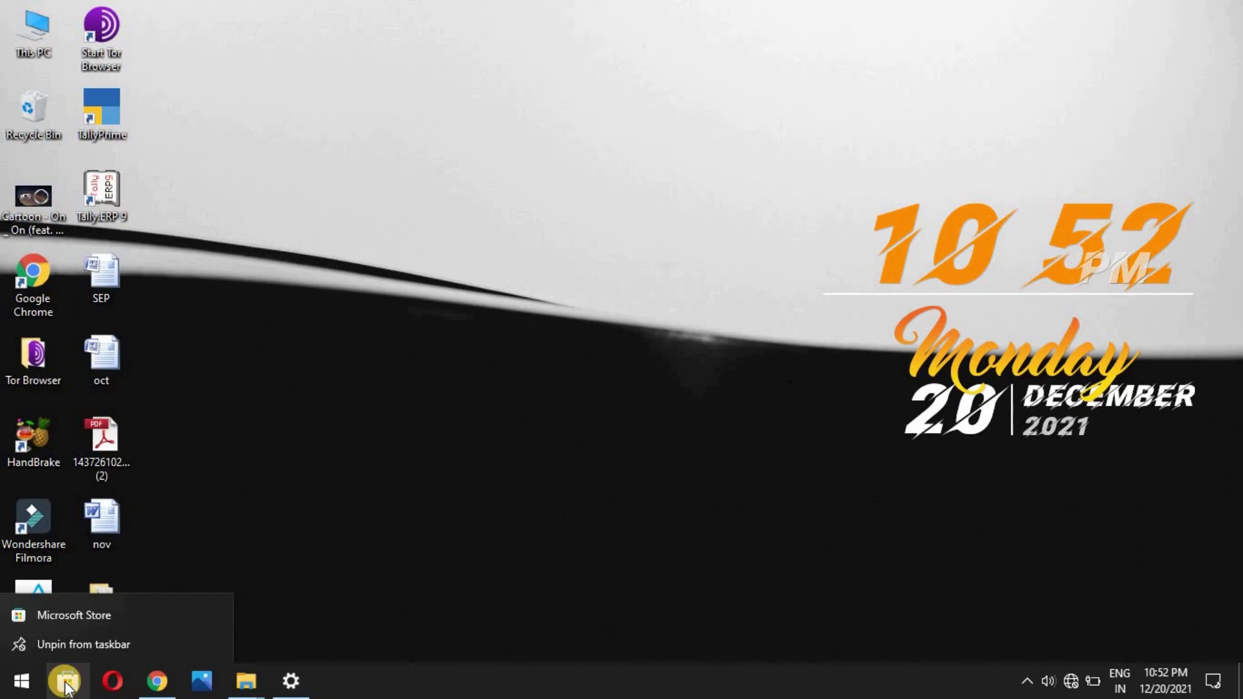
left_click(69, 643)
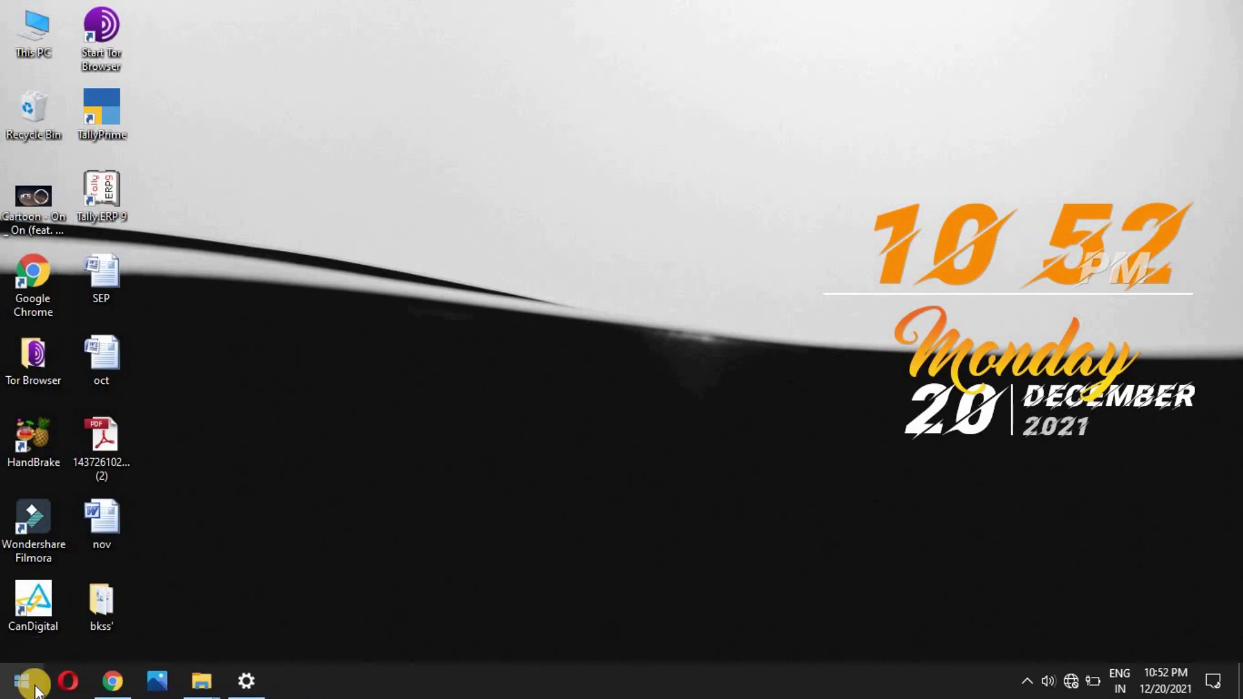
right_click(478, 370)
left_click(509, 424)
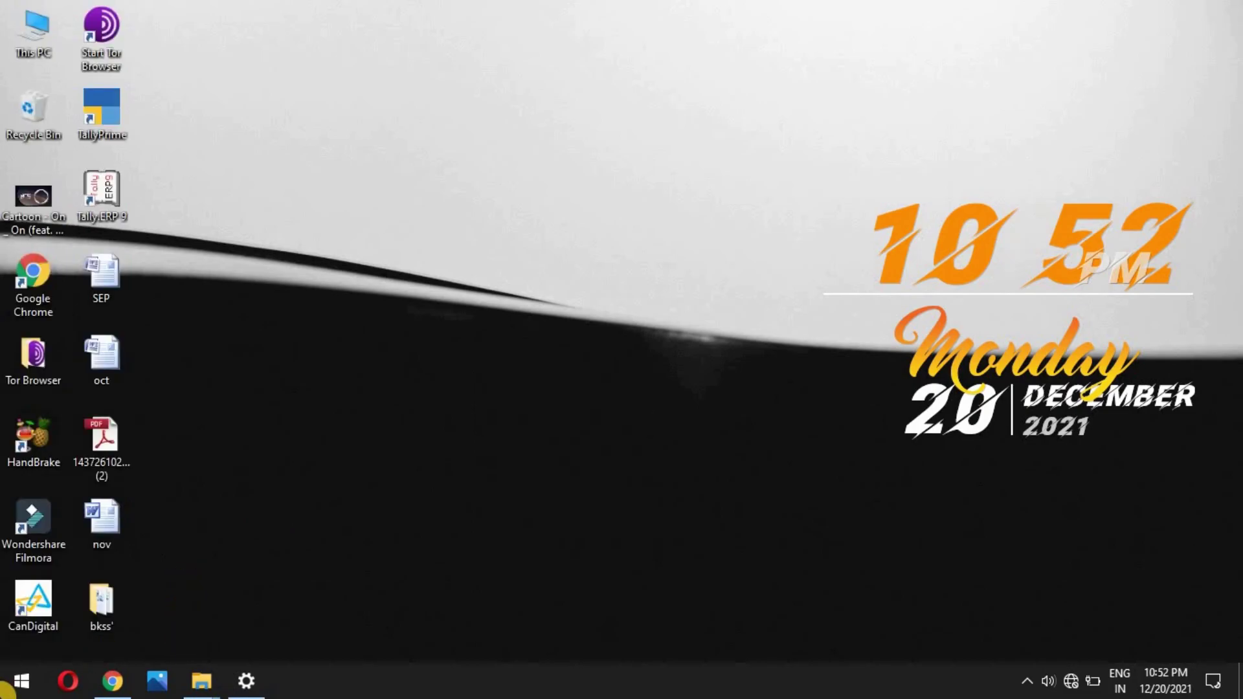
Close the Rainmeter and D: drive File Explorer windows from their taskbar previews and refresh the desktop
mouse_move(201, 687)
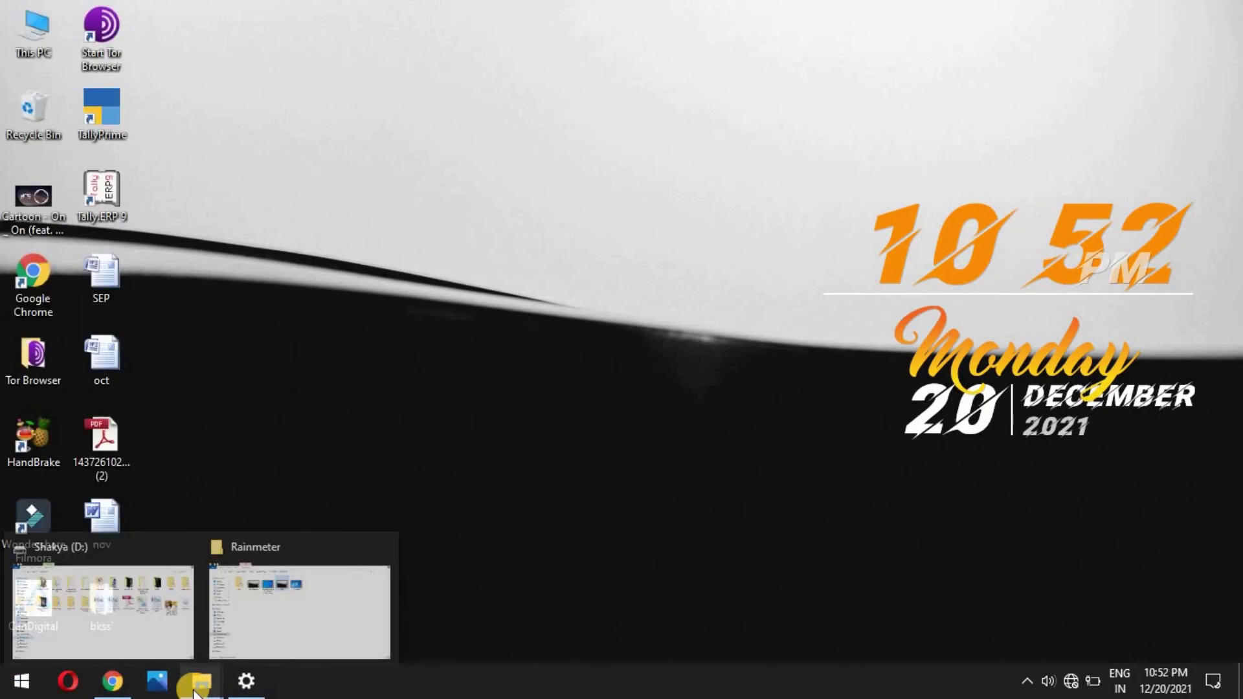
left_click(373, 550)
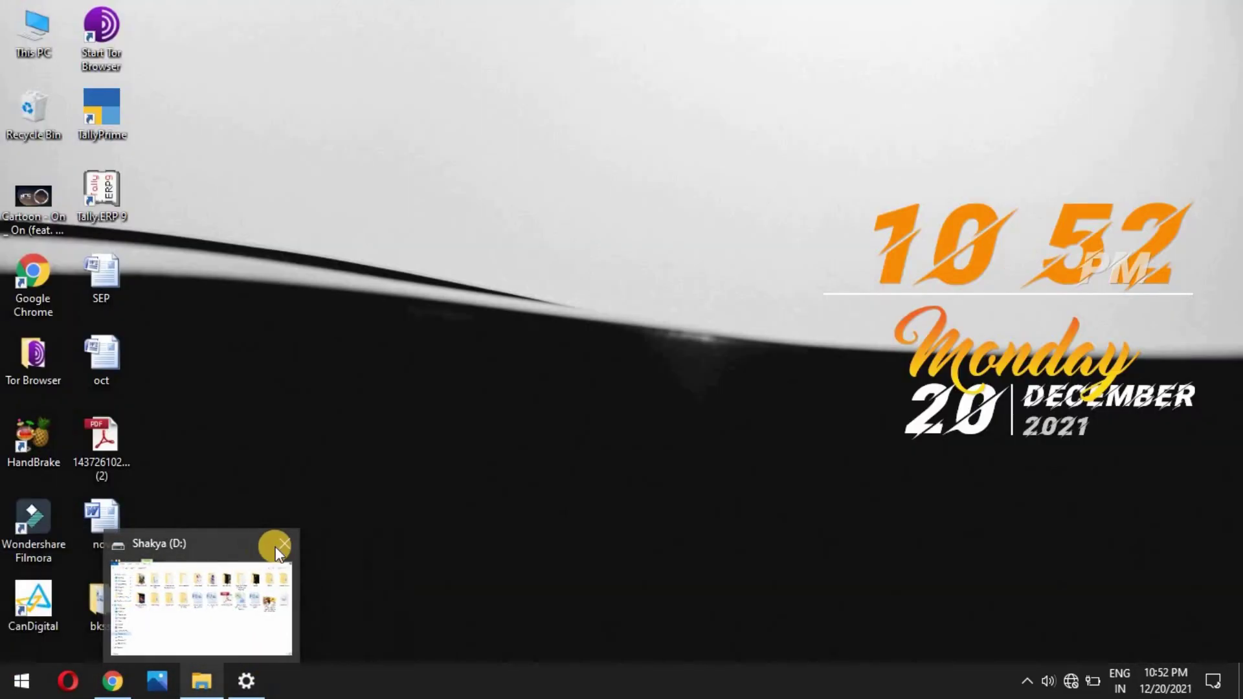
left_click(273, 545)
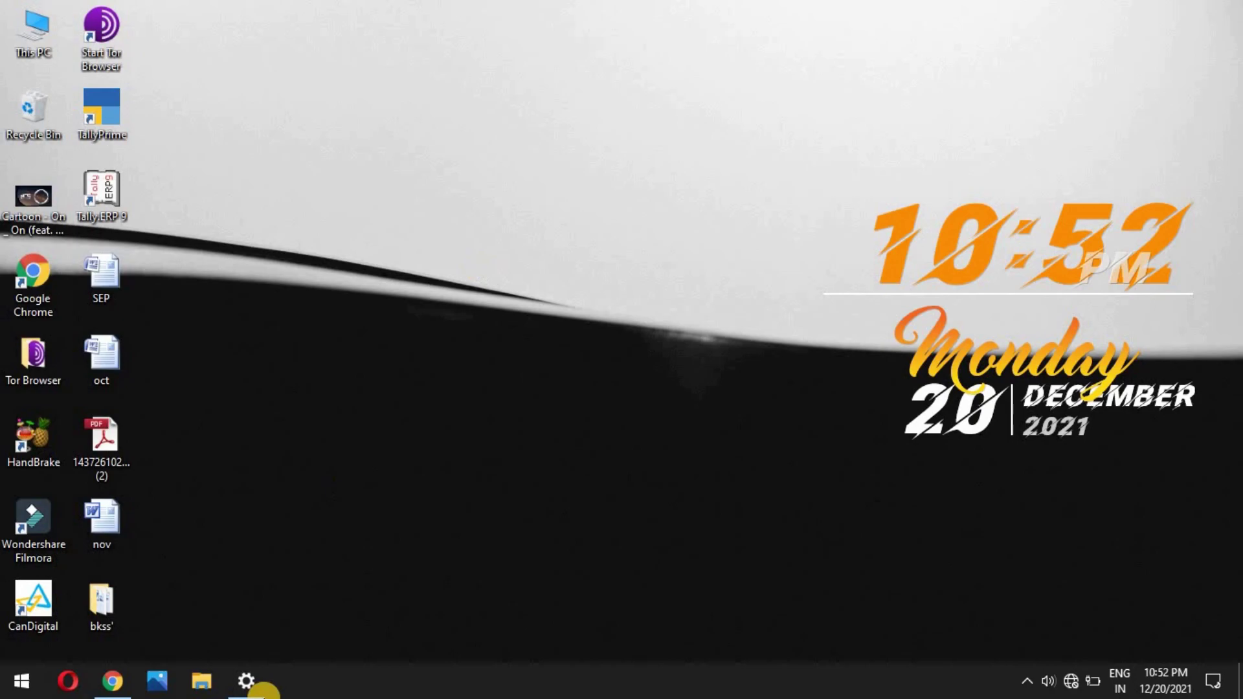
right_click(511, 243)
left_click(561, 290)
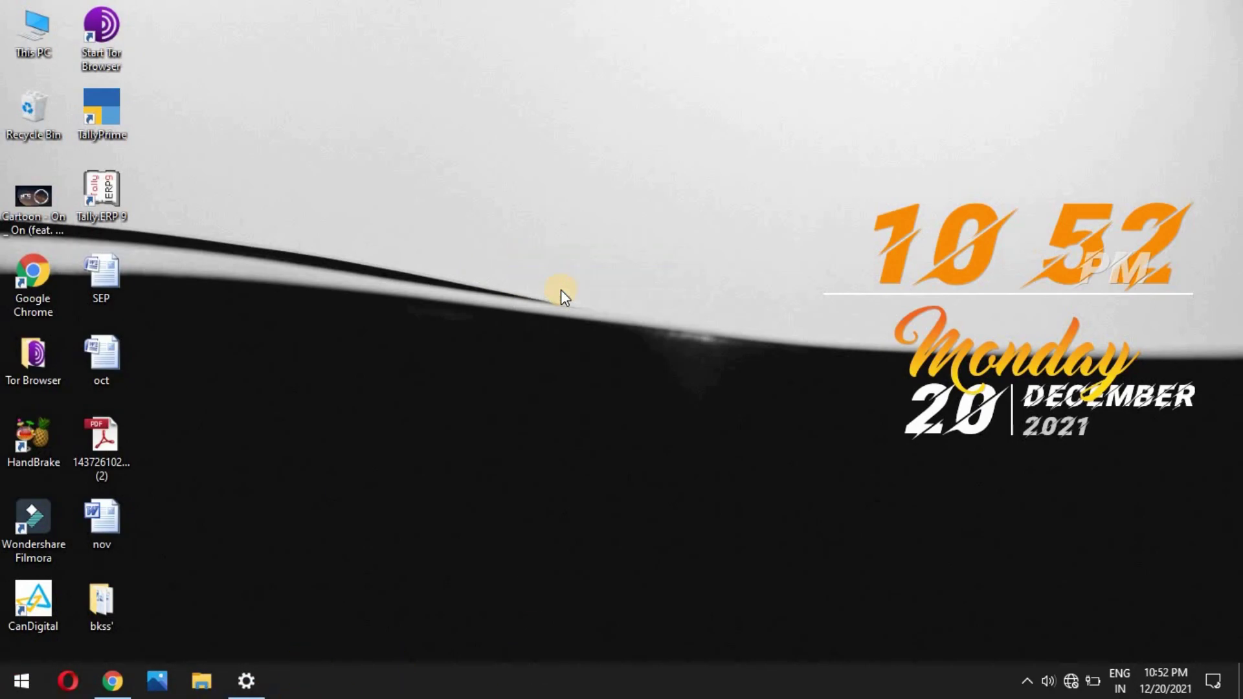